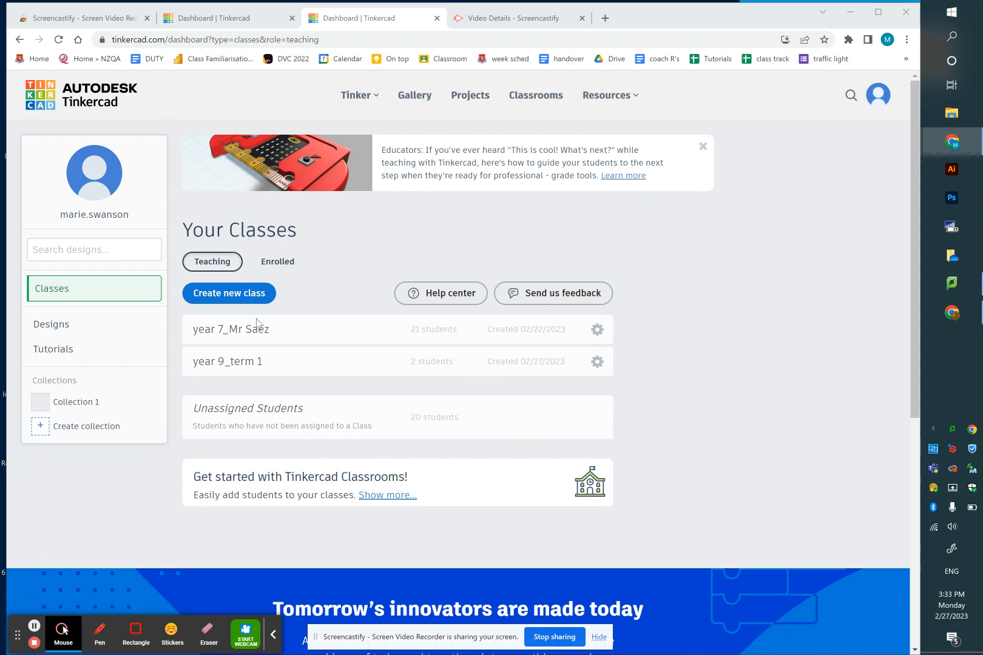
Open the year 7 class and browse the recent 3D designs made by its students.
click(248, 334)
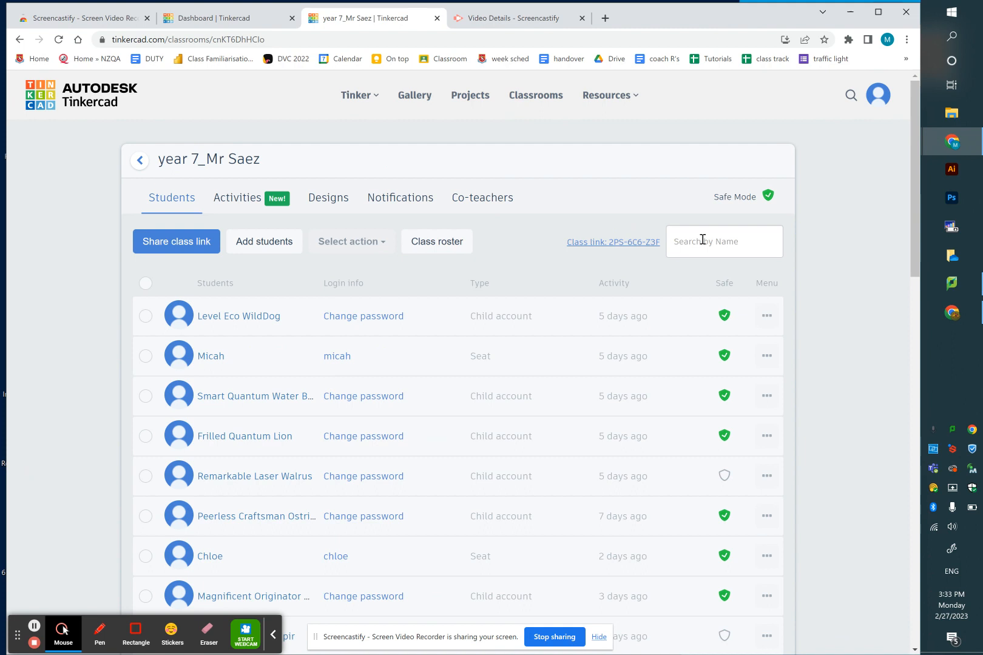
click(329, 209)
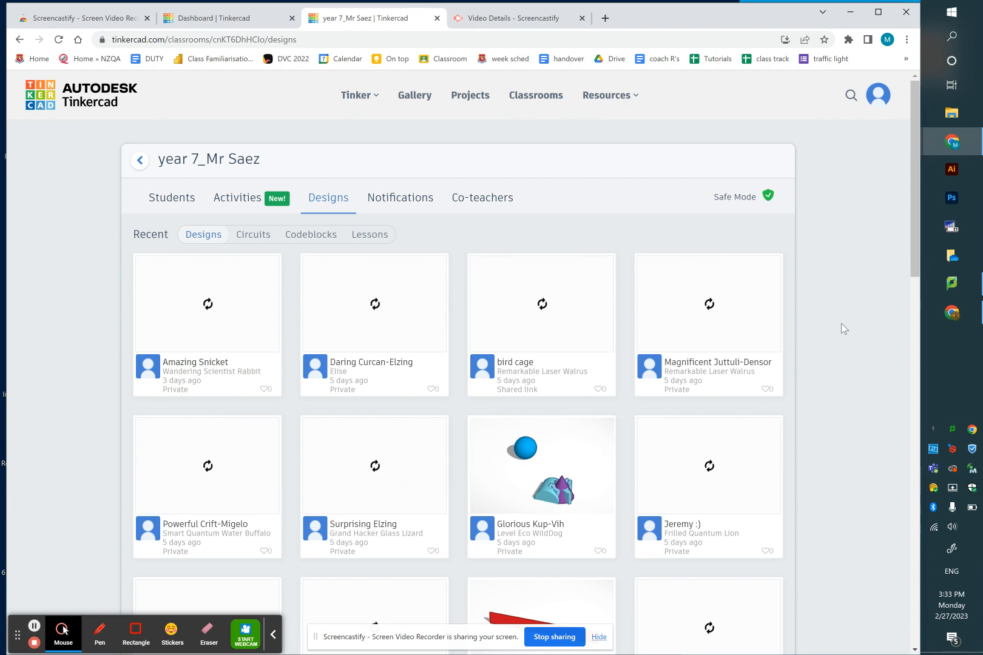
scroll(841, 323, down, 1)
scroll(842, 325, down, 2)
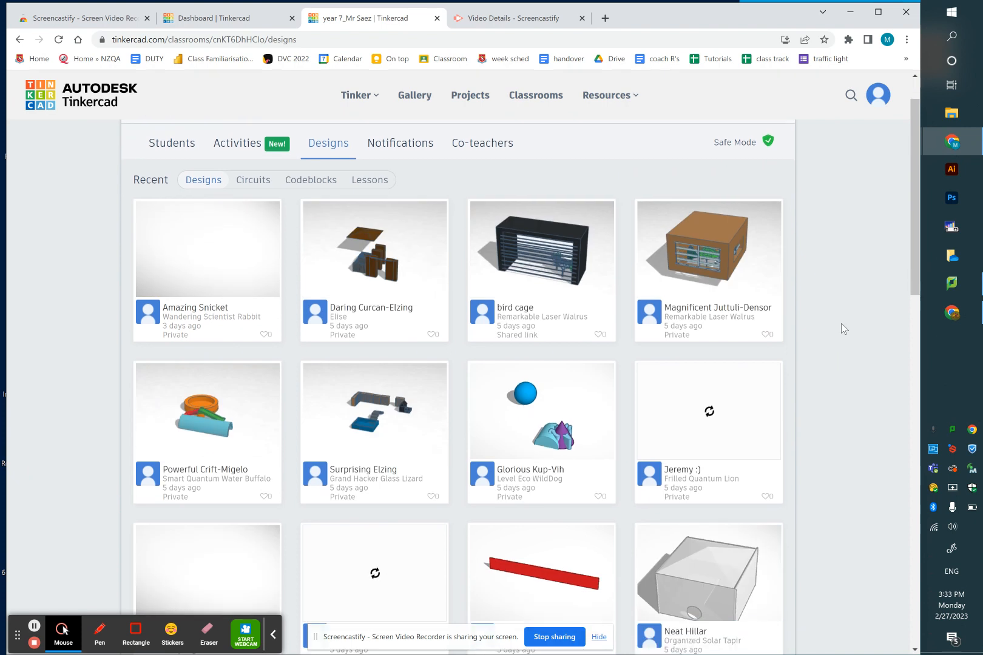
scroll(841, 329, down, 1)
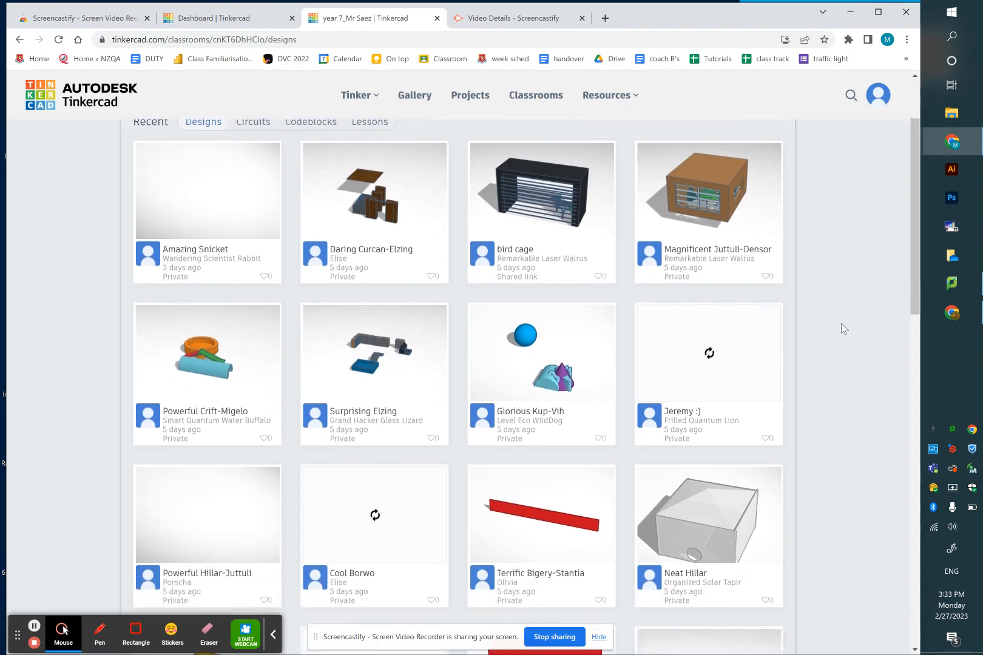
scroll(841, 329, down, 4)
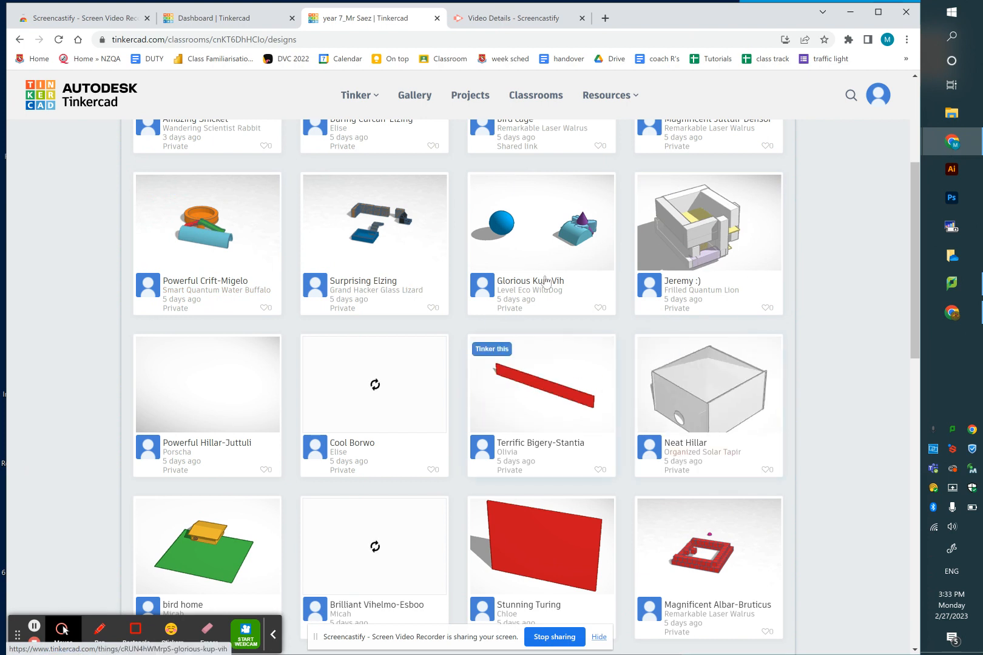
scroll(851, 328, down, 1)
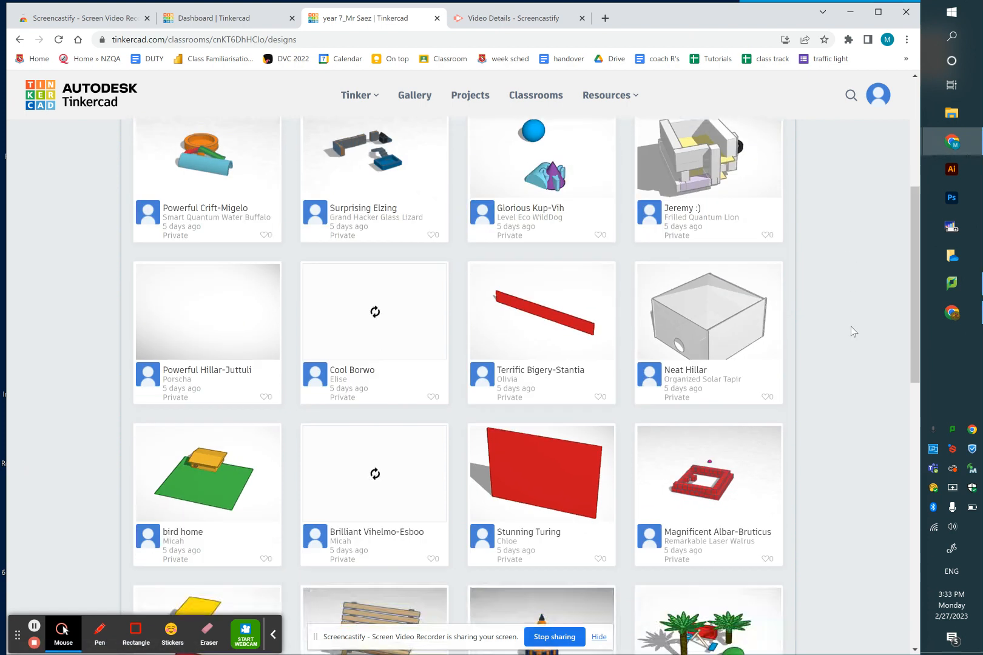
scroll(850, 331, up, 3)
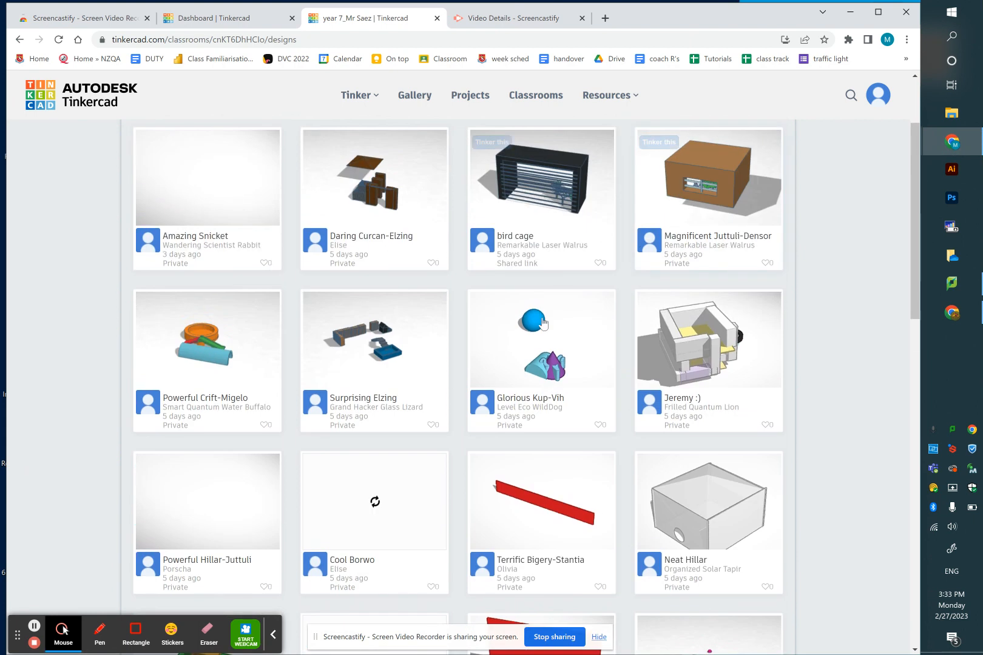
scroll(835, 303, up, 1)
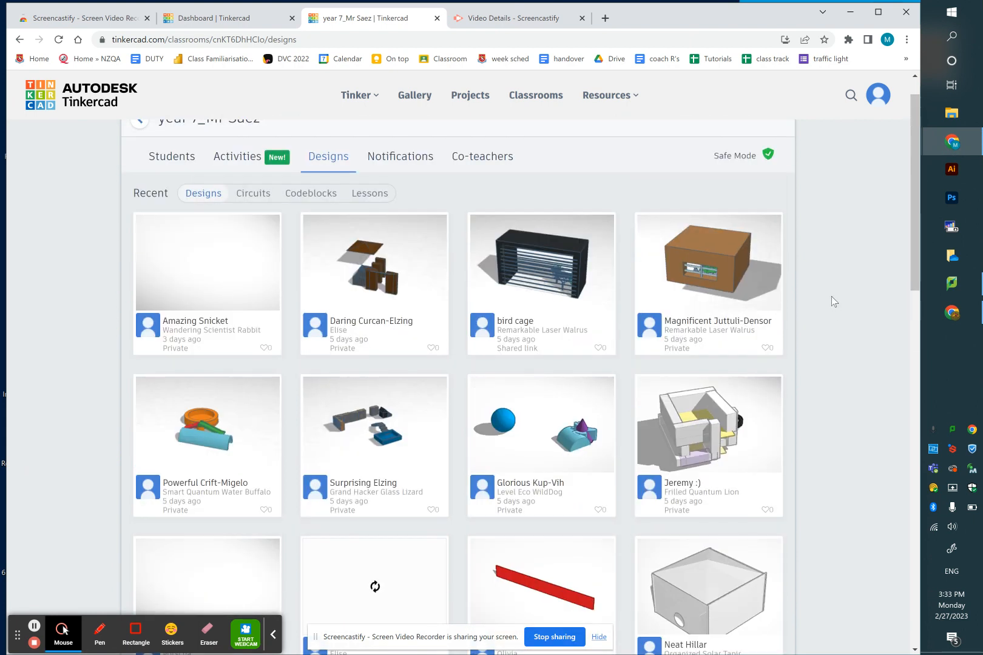
Leave the class through its student list and open the teacher's own designs from the dashboard.
click(167, 160)
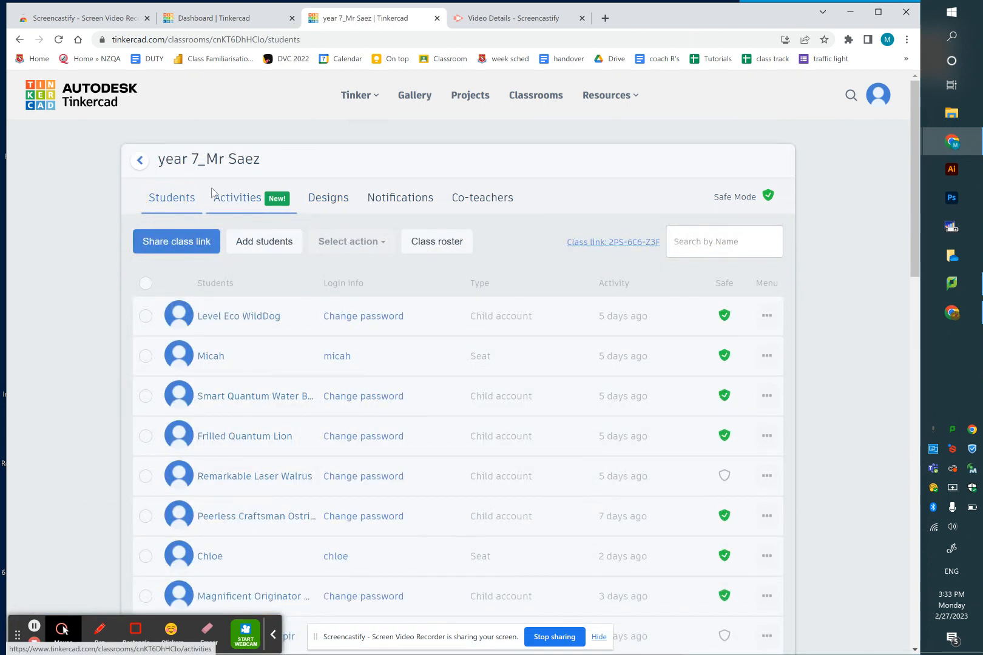
click(140, 160)
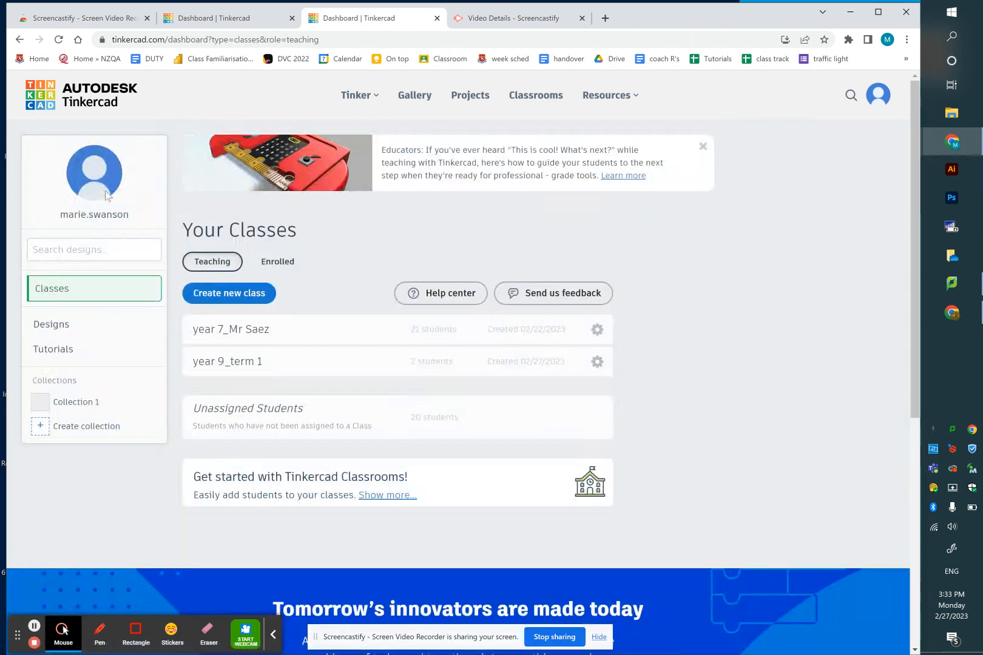
click(67, 326)
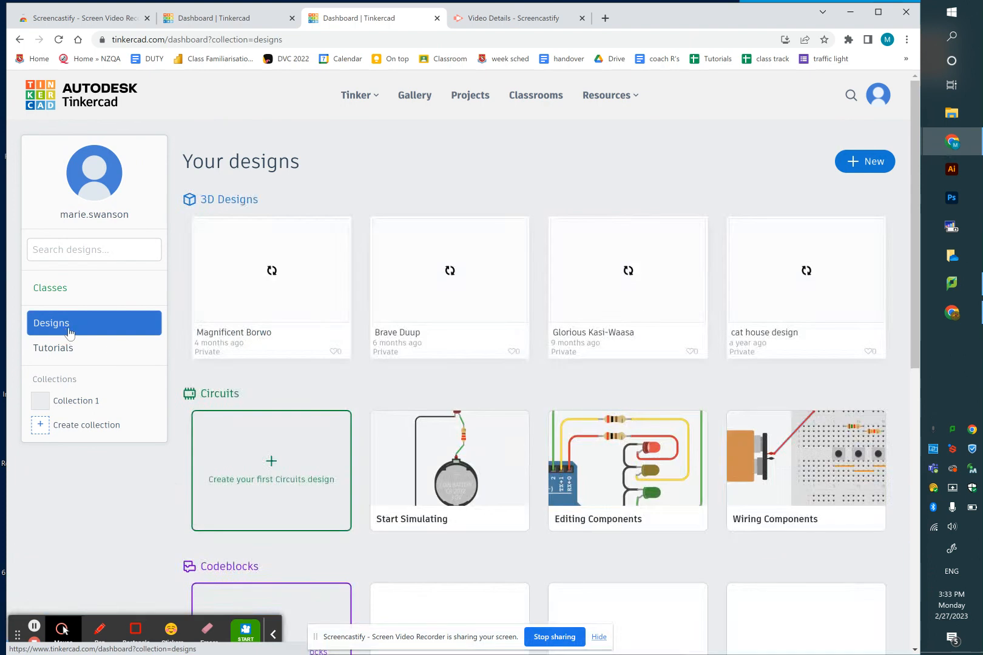
Look over the 3D Designs, Circuits and Codeblocks sections of the Your designs page, including the Magnificent Borwo and Brave Duup previews.
scroll(173, 495, down, 1)
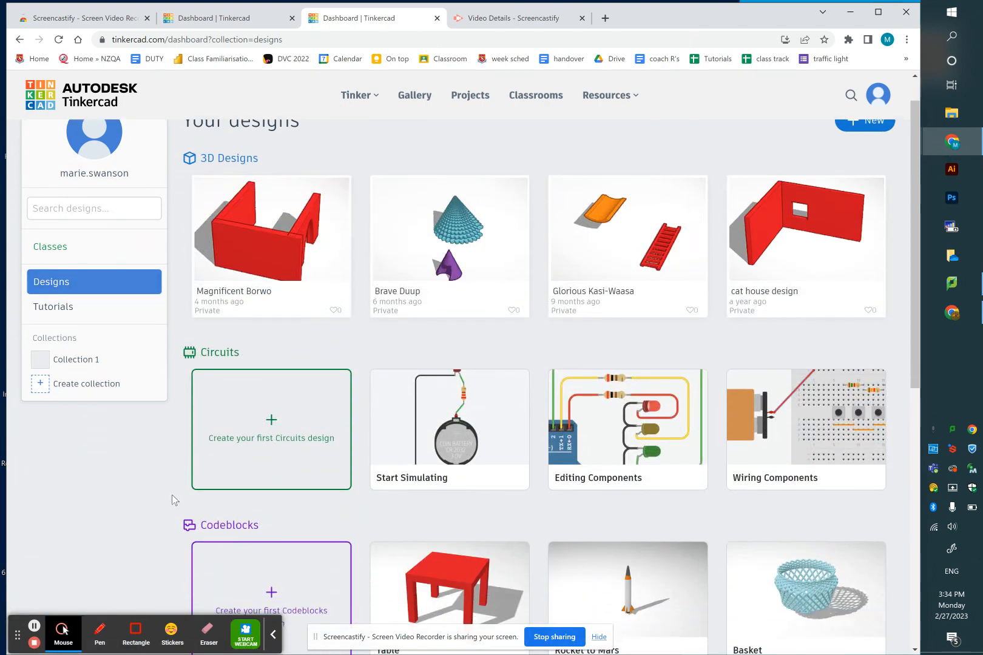
scroll(173, 495, up, 1)
scroll(172, 495, down, 1)
scroll(173, 495, down, 1)
scroll(173, 495, up, 1)
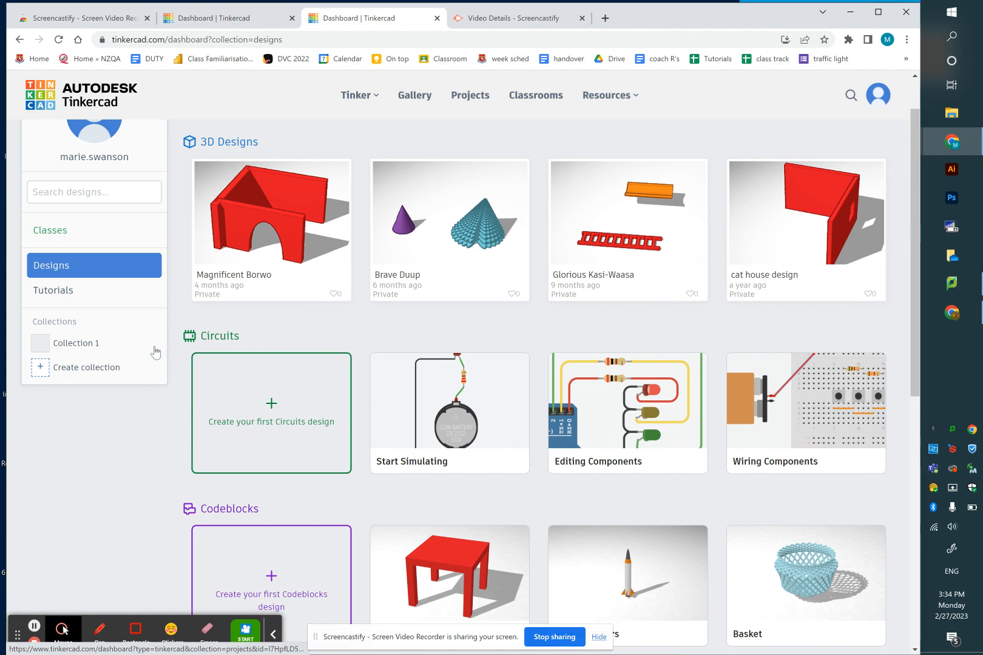
scroll(141, 419, down, 3)
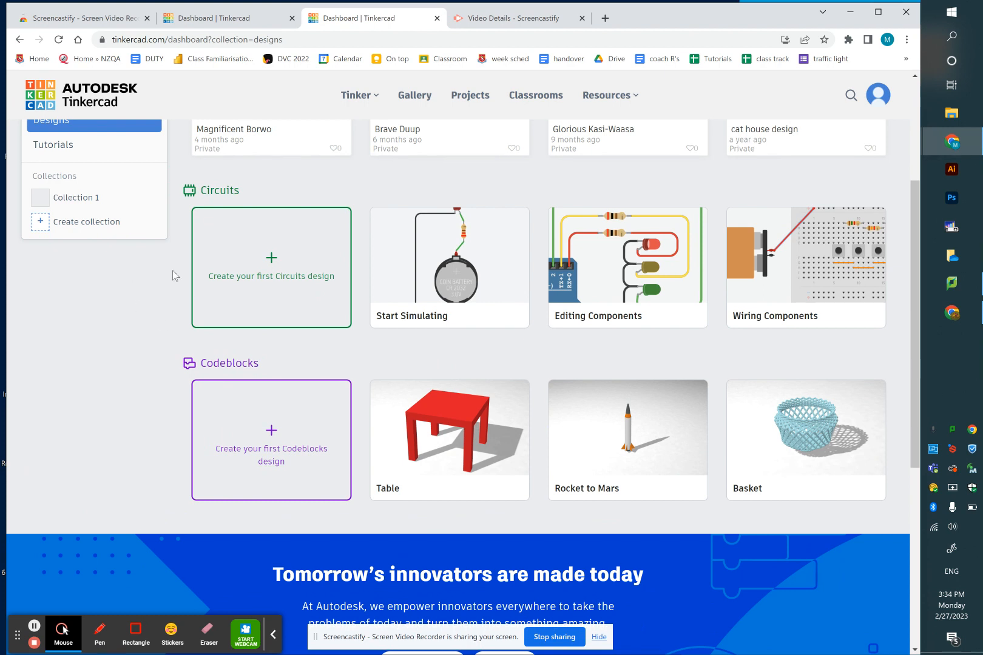
scroll(171, 272, up, 3)
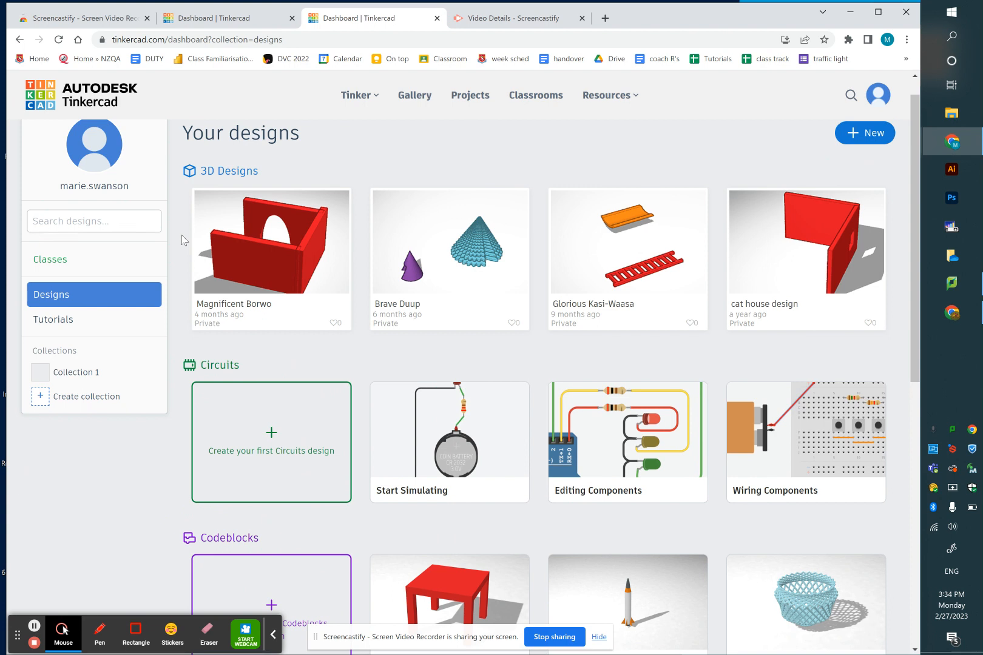
mouse_move(270, 295)
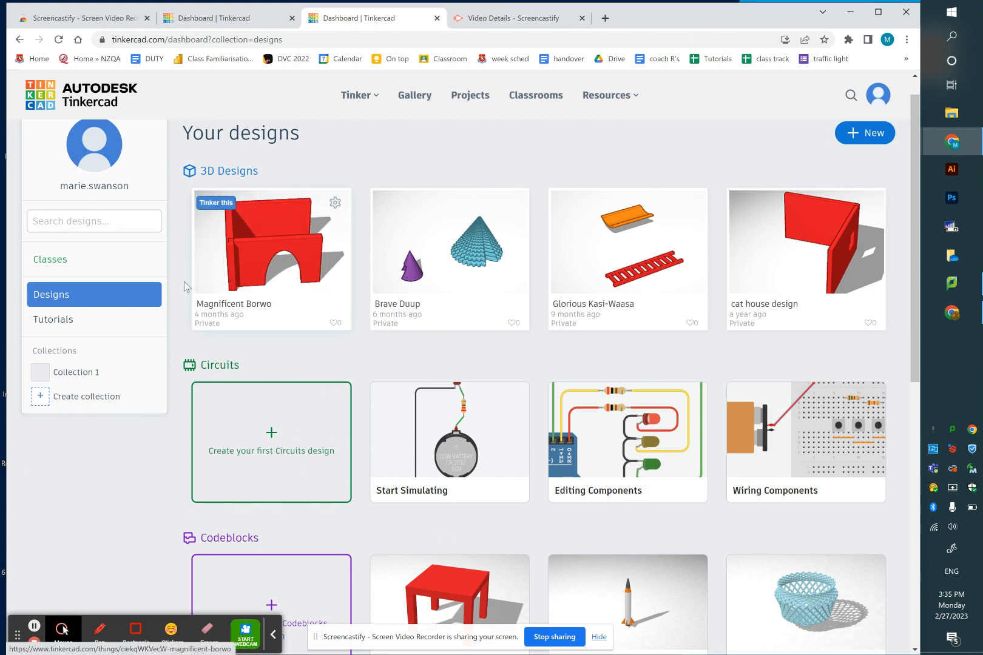
scroll(179, 286, up, 1)
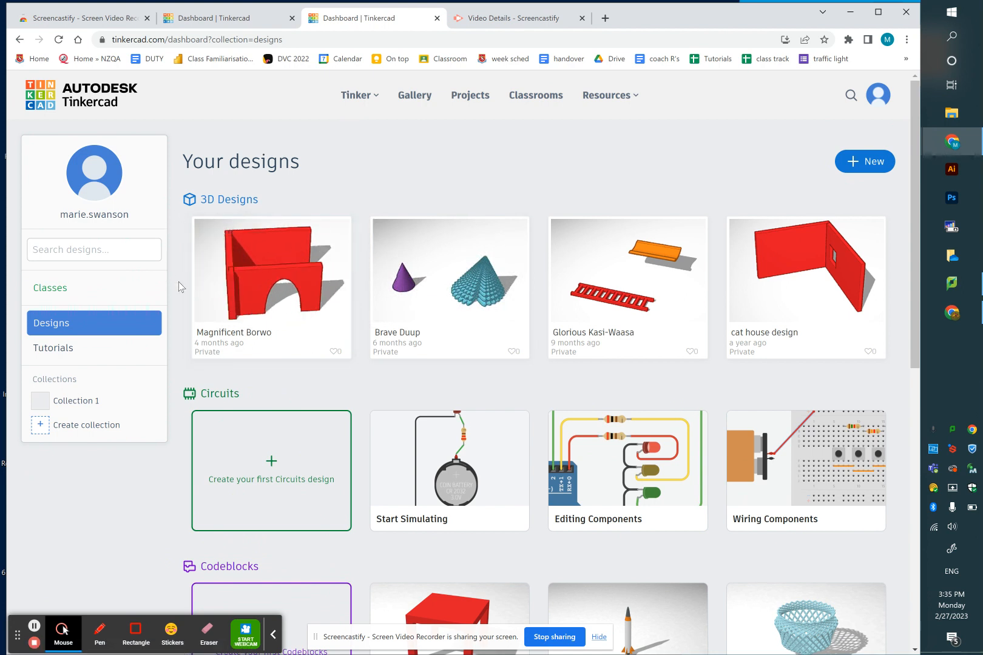
scroll(178, 281, down, 1)
mouse_move(226, 223)
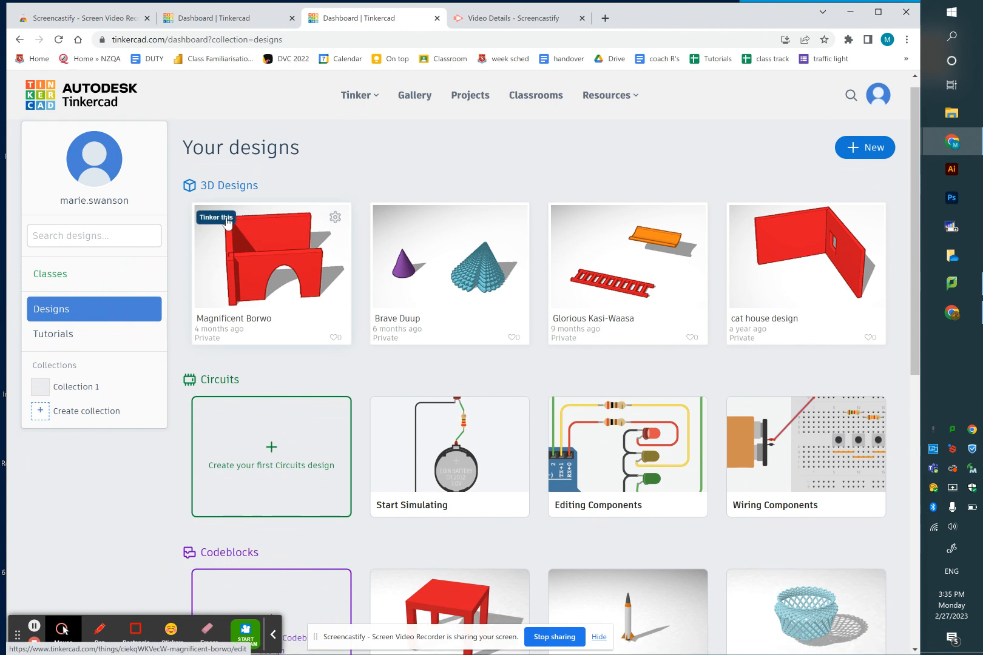
scroll(176, 389, down, 1)
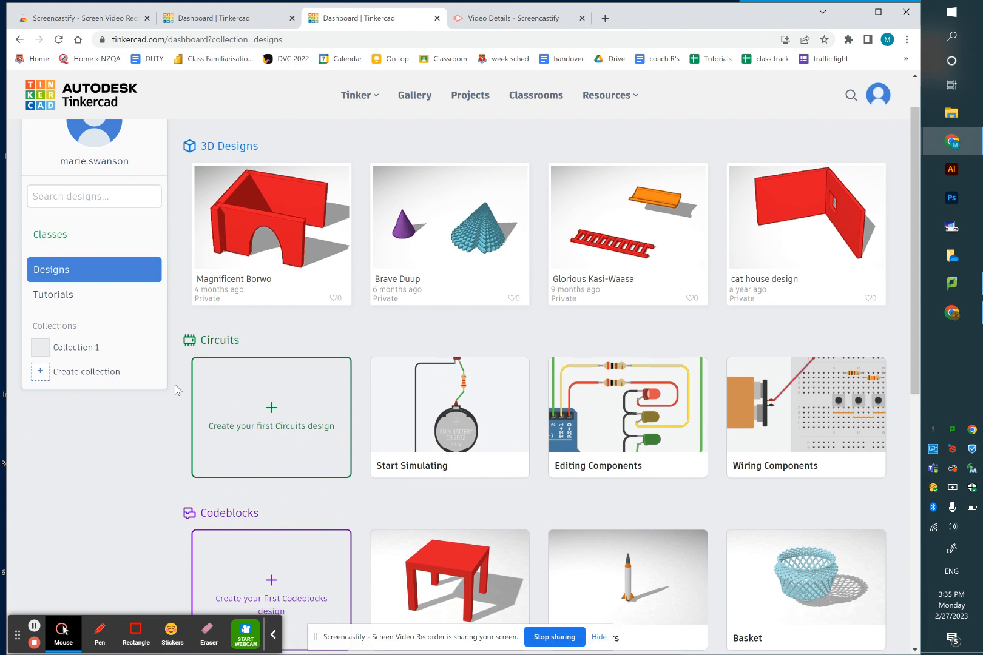
scroll(175, 386, up, 2)
mouse_move(207, 249)
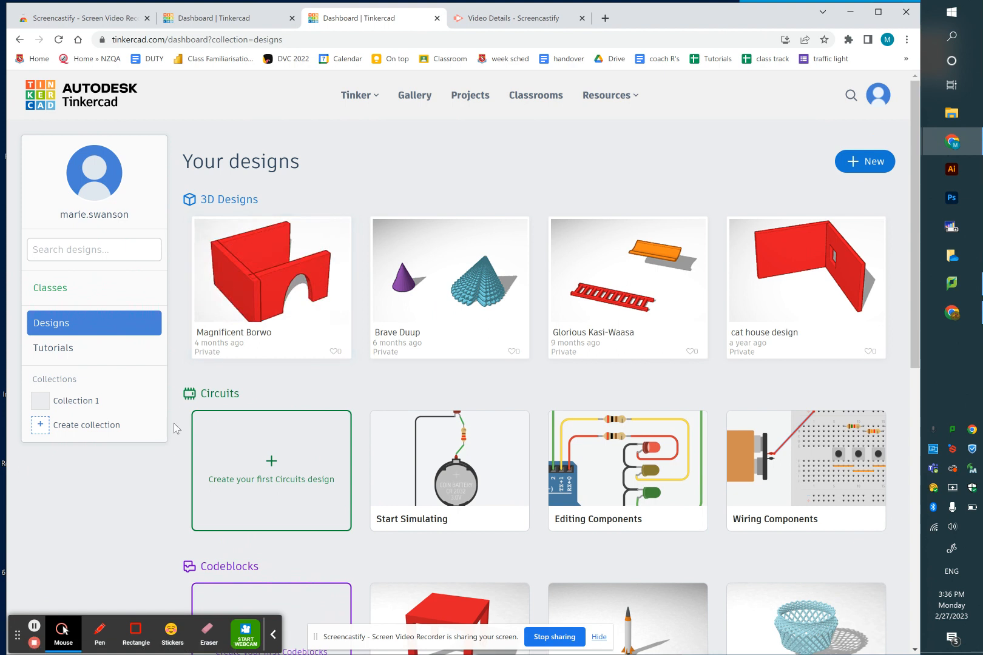
scroll(174, 428, down, 2)
scroll(174, 428, up, 1)
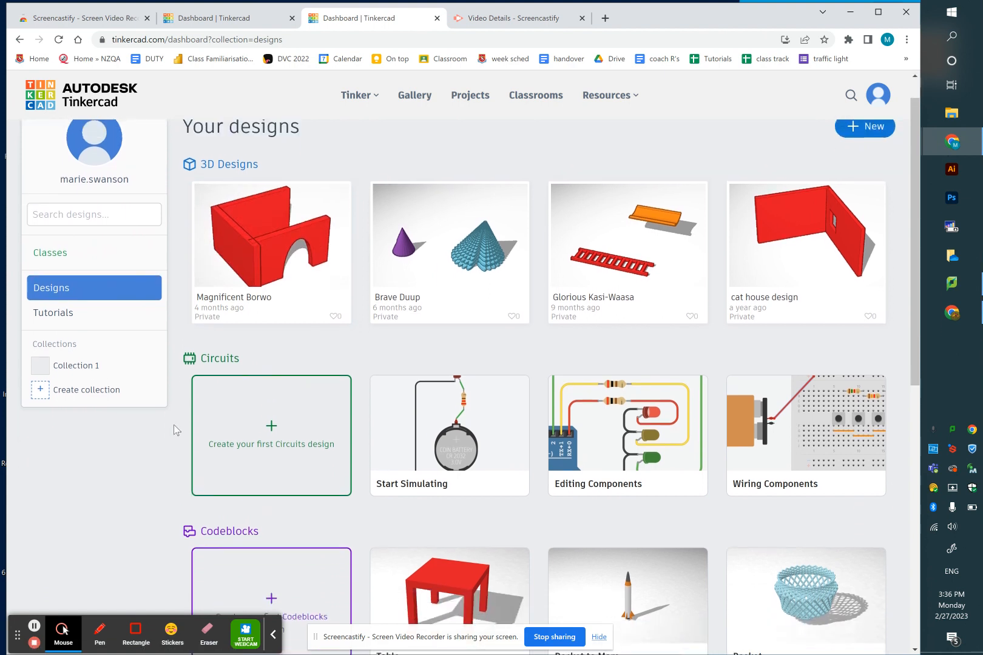
scroll(162, 422, down, 1)
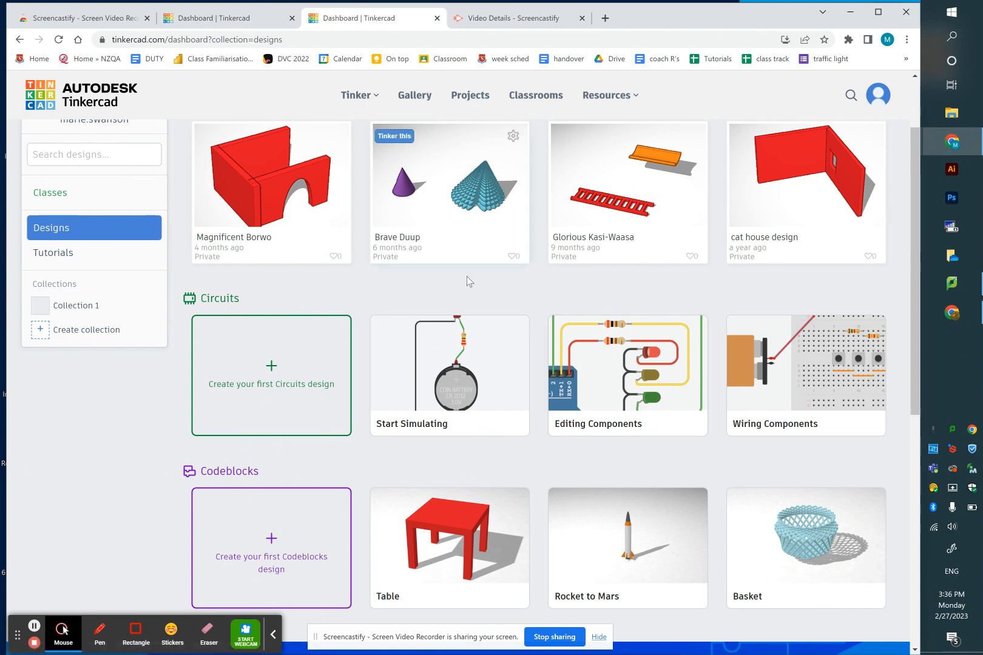
scroll(457, 289, up, 2)
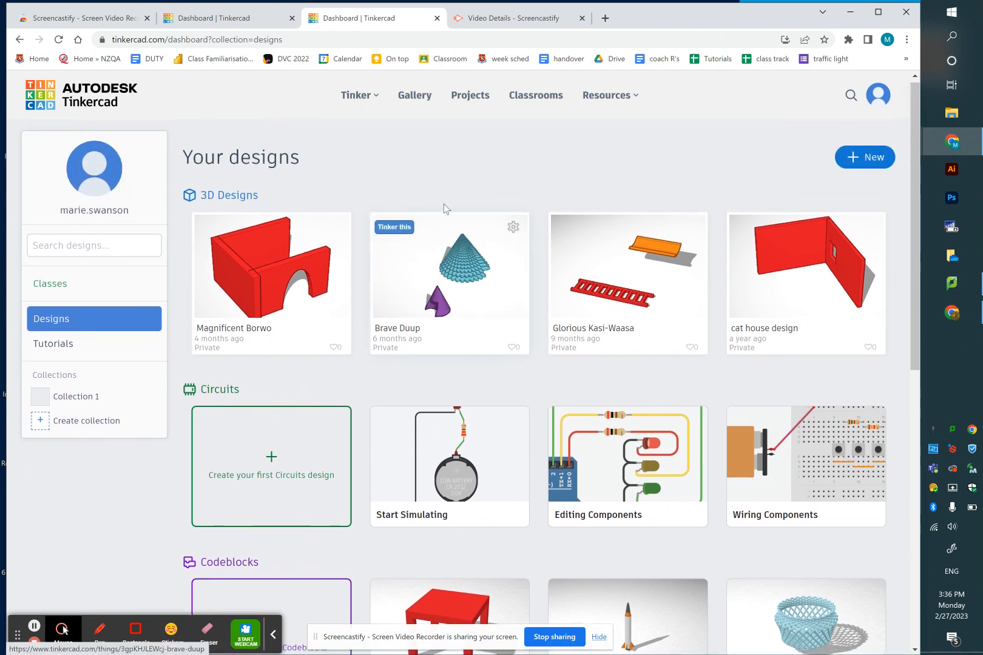
scroll(426, 136, up, 1)
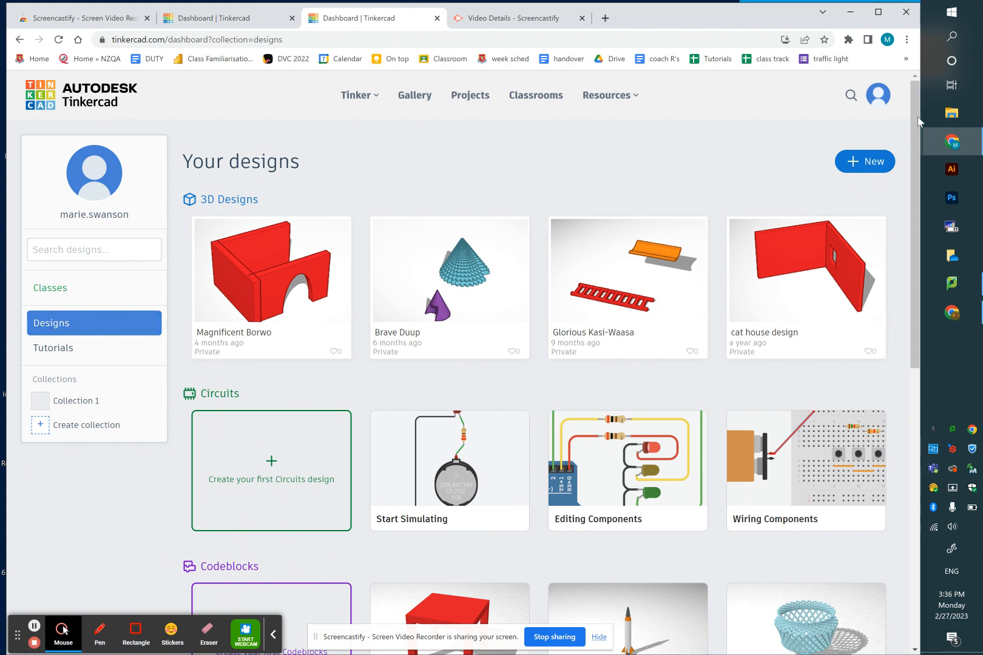
Create a new 3D design.
click(869, 168)
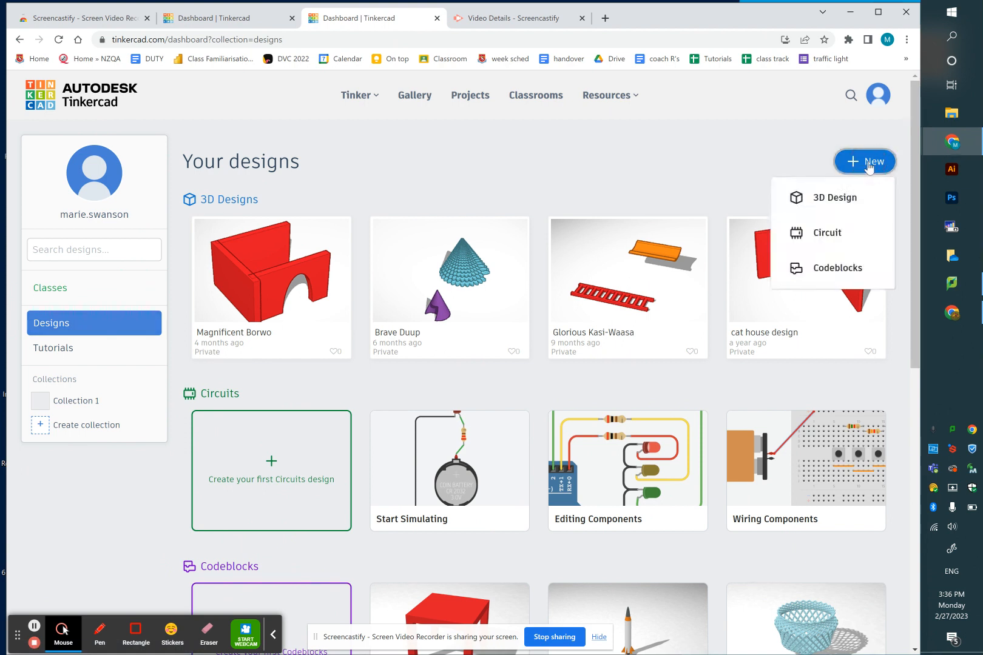
click(847, 203)
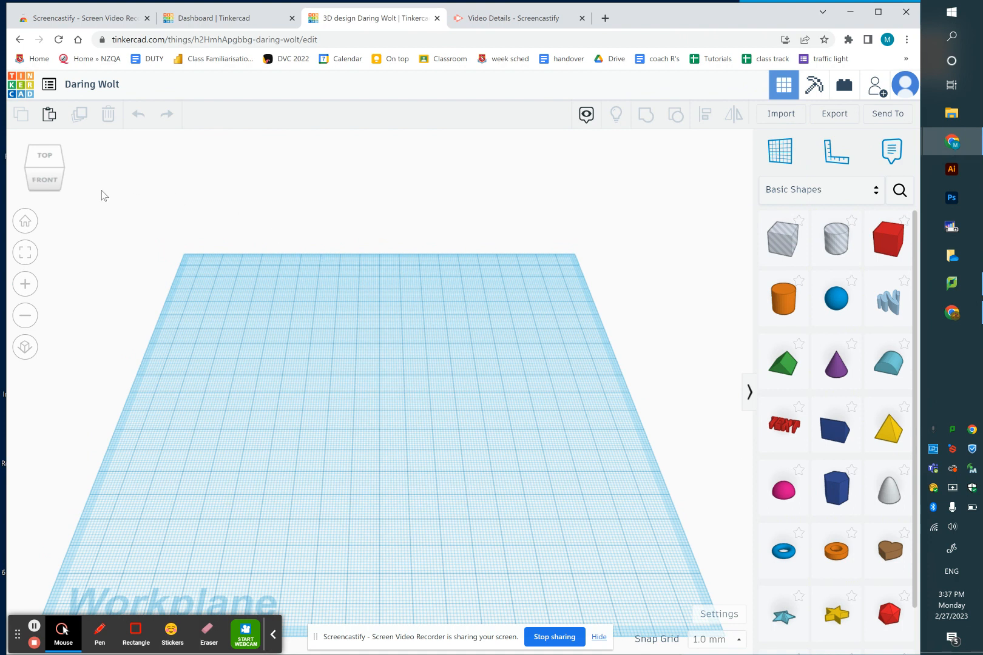
Rotate the empty workplane with the view cube to examine it from different corners and heights.
drag(60, 187, 46, 186)
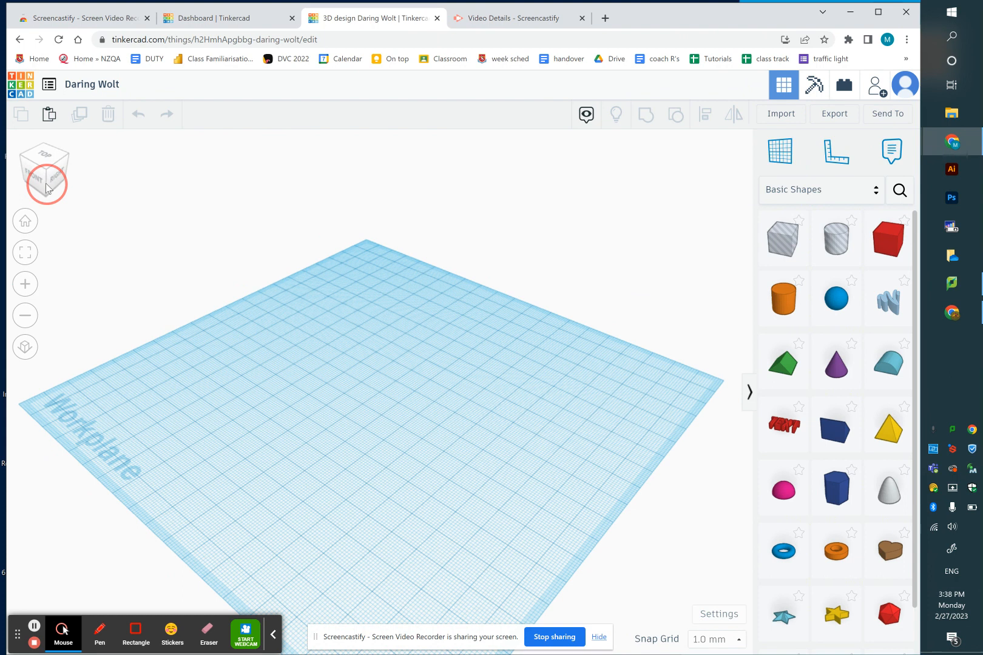
drag(46, 185, 44, 193)
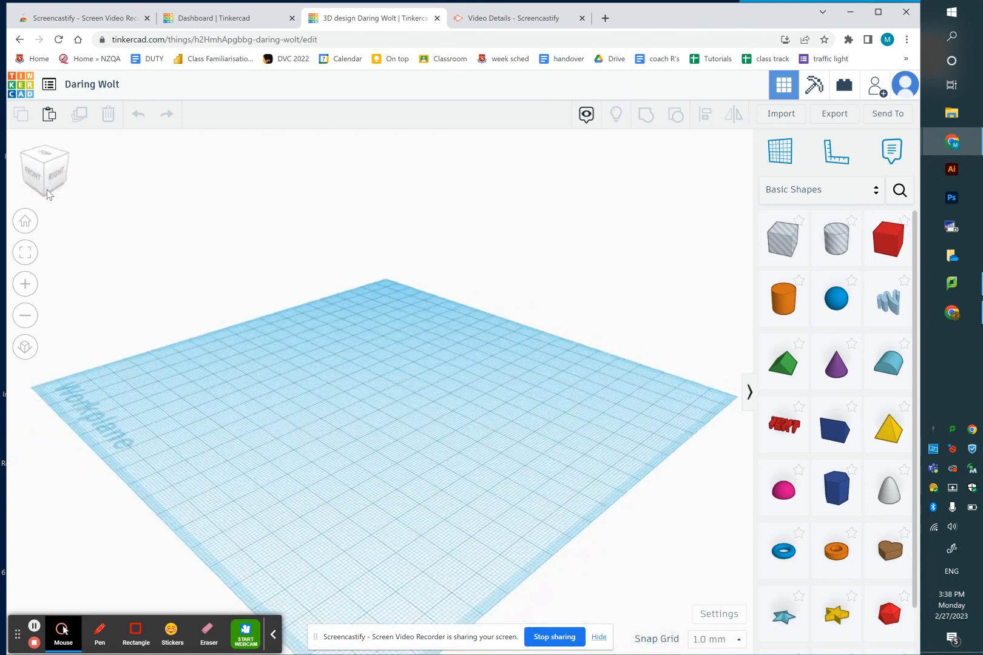
click(46, 194)
drag(47, 195, 46, 190)
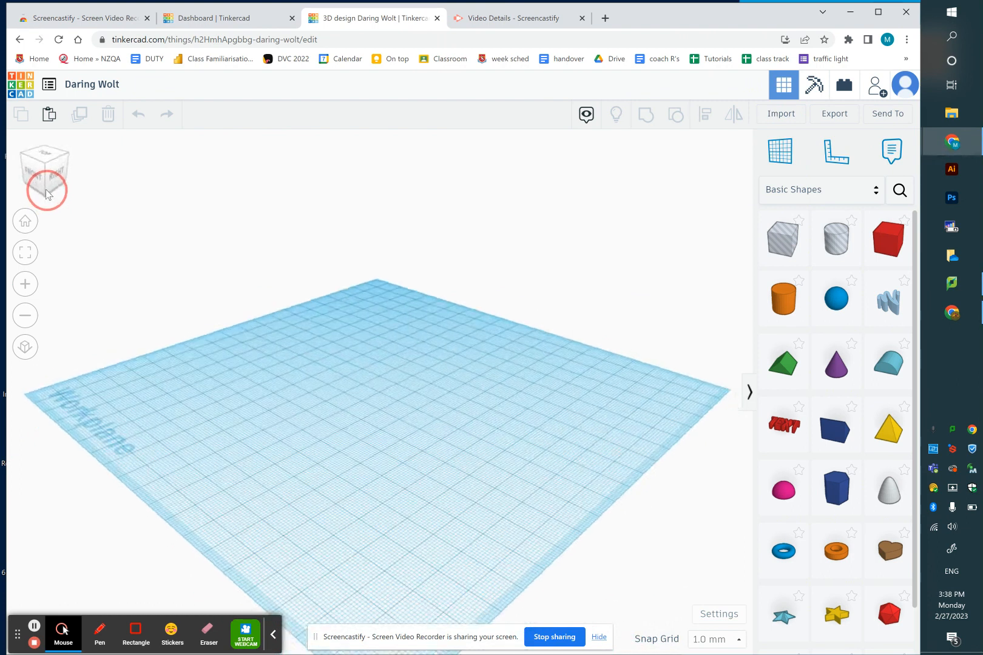
click(47, 193)
mouse_move(47, 193)
mouse_down()
mouse_move(66, 191)
mouse_move(42, 182)
mouse_move(59, 183)
mouse_move(51, 196)
mouse_up()
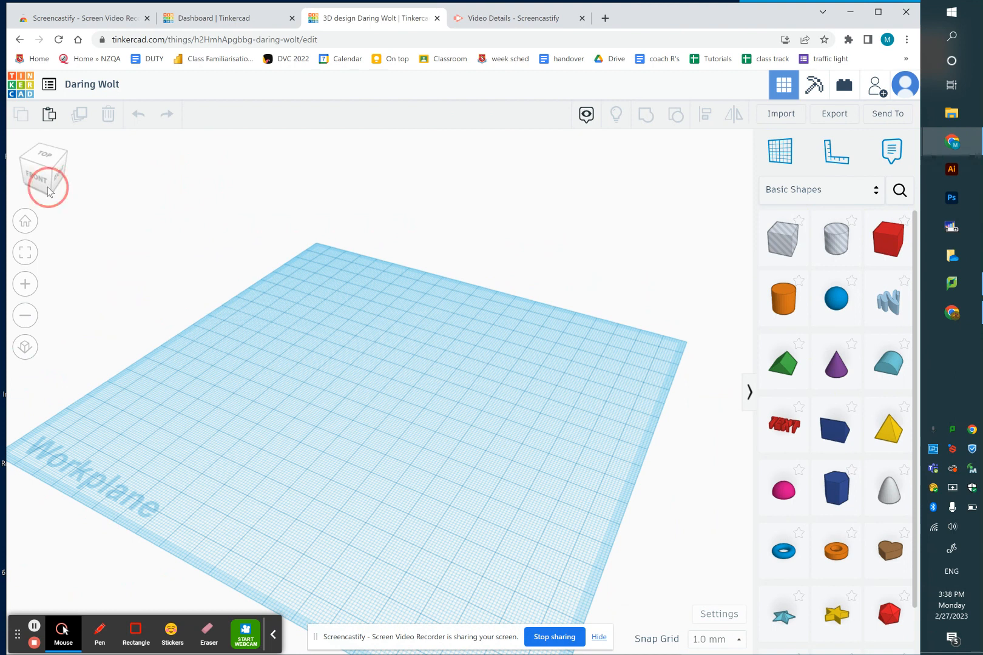
click(51, 194)
mouse_move(50, 190)
mouse_down()
mouse_move(51, 199)
mouse_move(47, 190)
mouse_up()
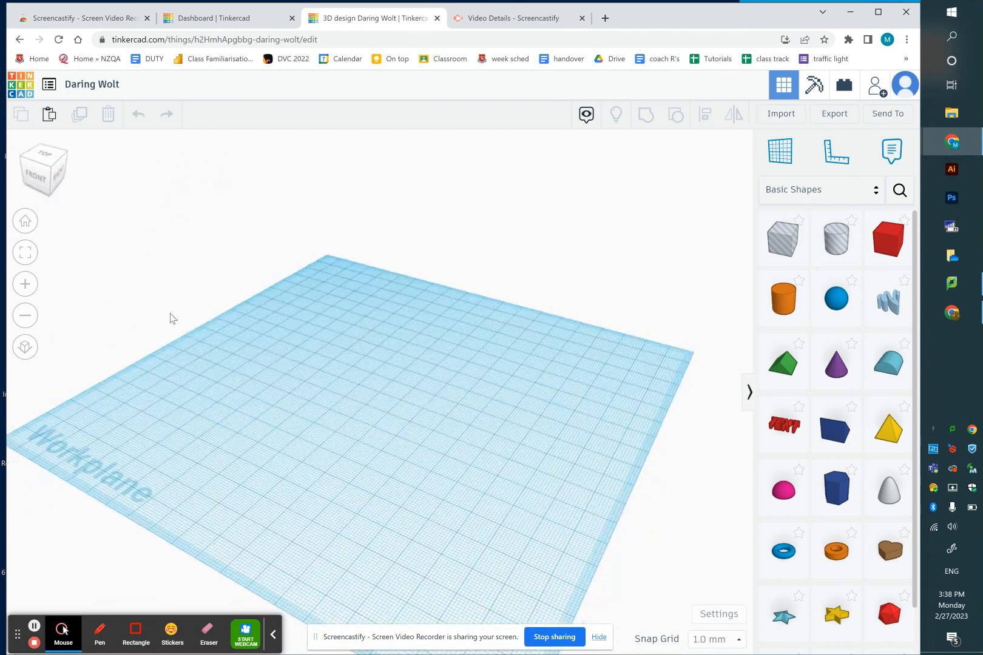
click(53, 193)
click(52, 193)
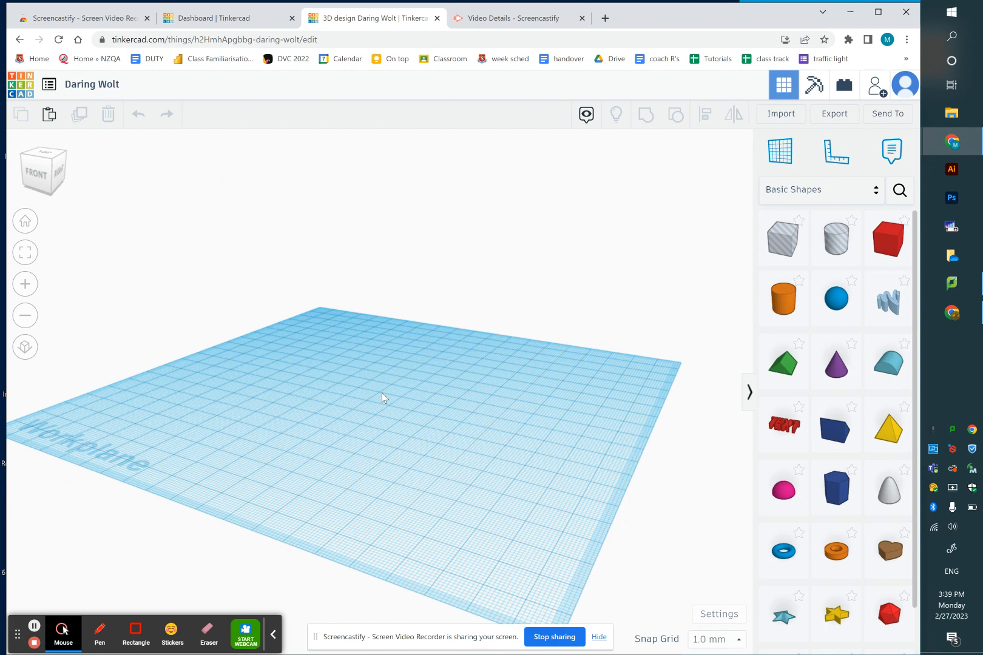
Orbit around the workplane directly in the 3D view, inspecting it from lower and higher angles.
click(383, 393)
mouse_move(383, 395)
right_down()
mouse_move(369, 441)
mouse_move(340, 449)
mouse_move(361, 416)
mouse_move(414, 434)
mouse_move(327, 437)
mouse_move(237, 401)
mouse_move(420, 391)
mouse_move(258, 379)
mouse_move(465, 378)
mouse_move(266, 385)
mouse_move(338, 306)
mouse_move(309, 439)
mouse_move(496, 391)
mouse_move(358, 438)
mouse_move(356, 424)
mouse_move(398, 397)
mouse_move(392, 408)
right_up()
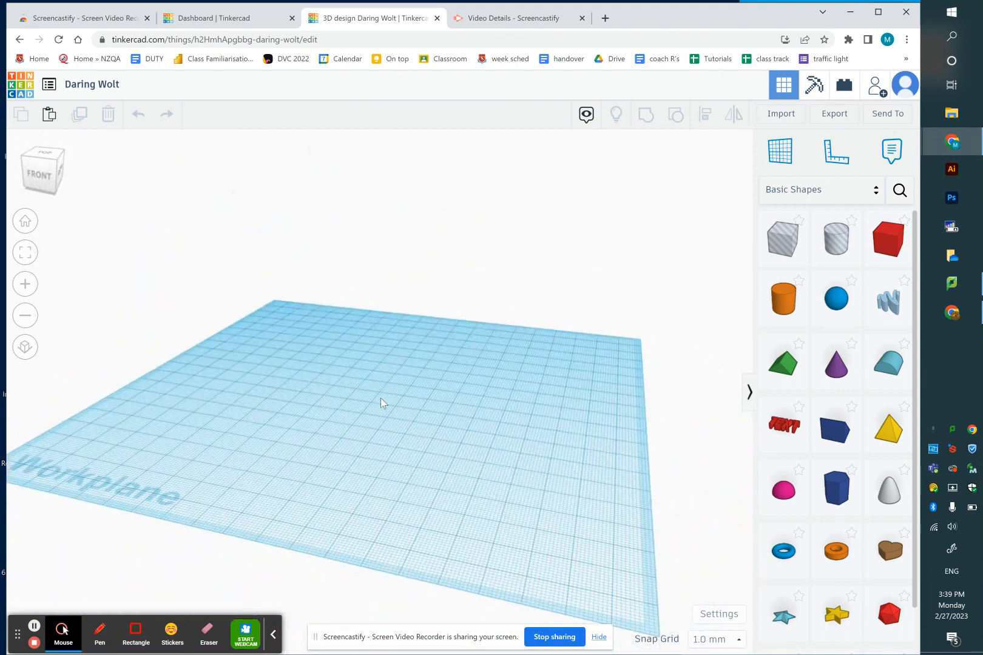
mouse_move(318, 375)
right_down()
mouse_move(324, 424)
mouse_move(243, 379)
mouse_move(322, 380)
right_up()
right_drag(460, 368, 202, 272)
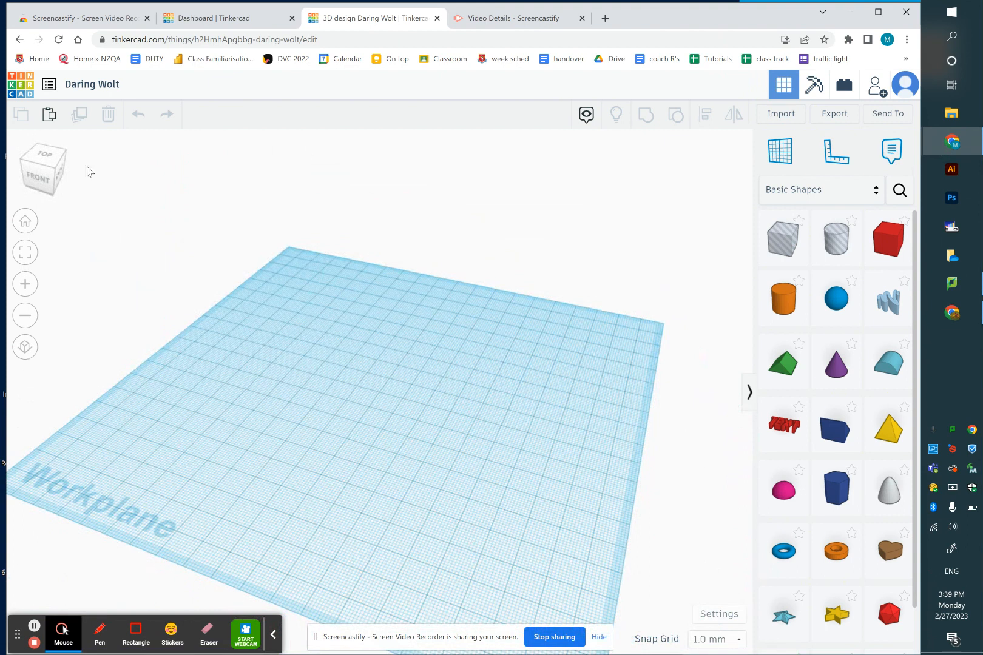
mouse_move(44, 194)
mouse_down()
mouse_move(33, 198)
mouse_move(44, 195)
mouse_up()
right_drag(441, 375, 392, 368)
right_drag(345, 402, 397, 350)
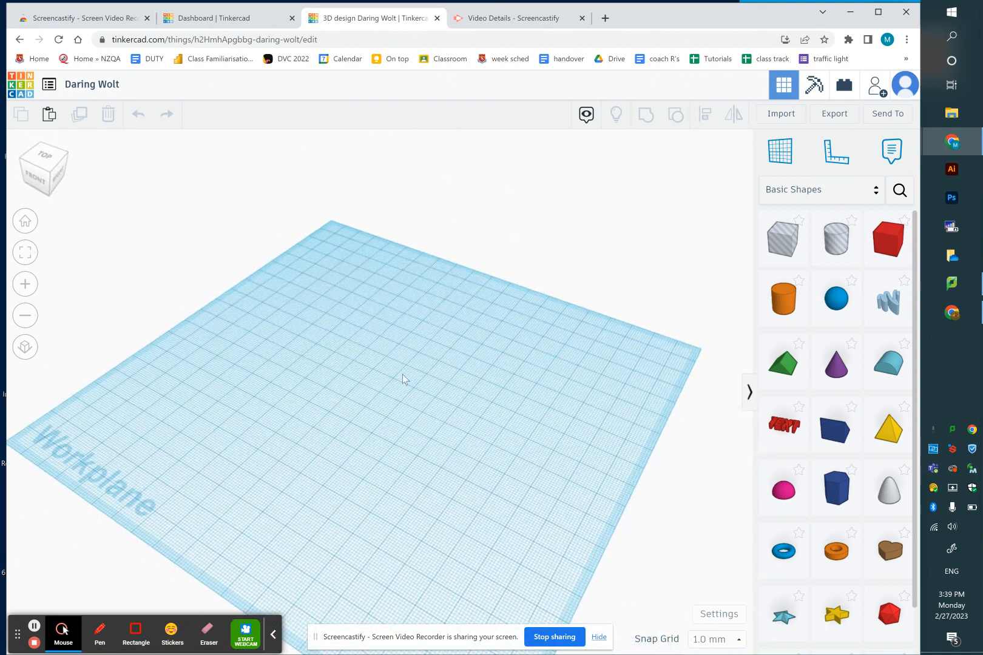
Look through the Creatures & Characters shape collection and switch the shapes library to Vehicles & Machines.
click(871, 191)
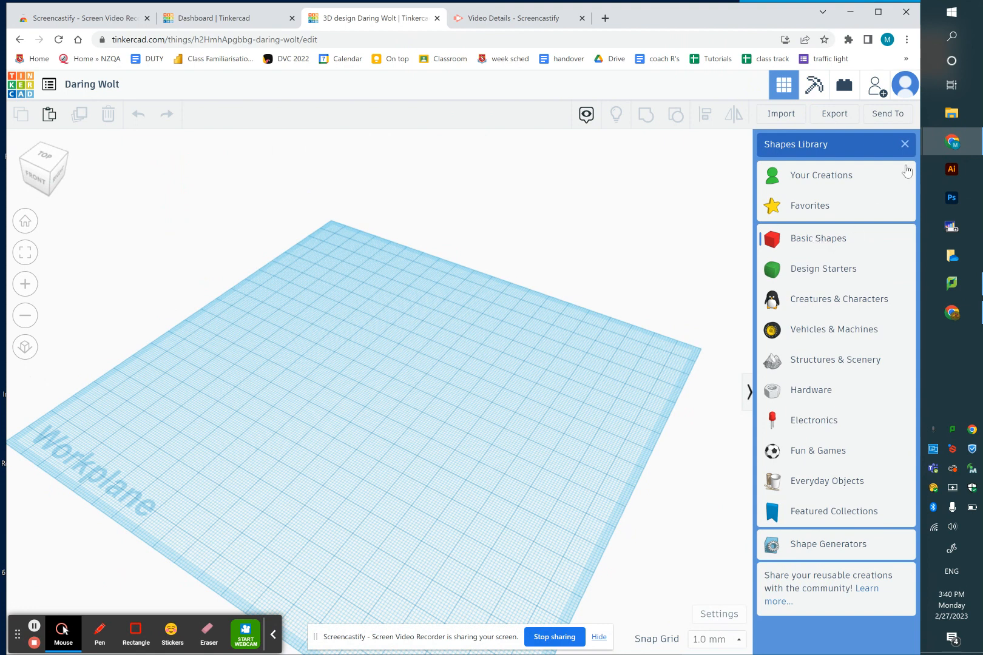
click(817, 305)
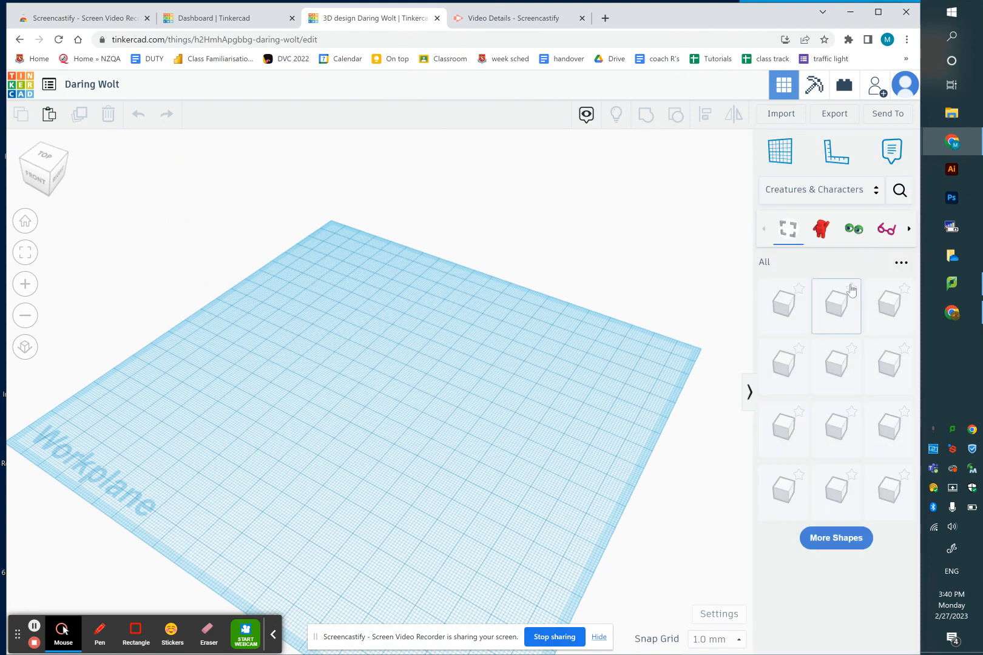
click(871, 191)
click(803, 335)
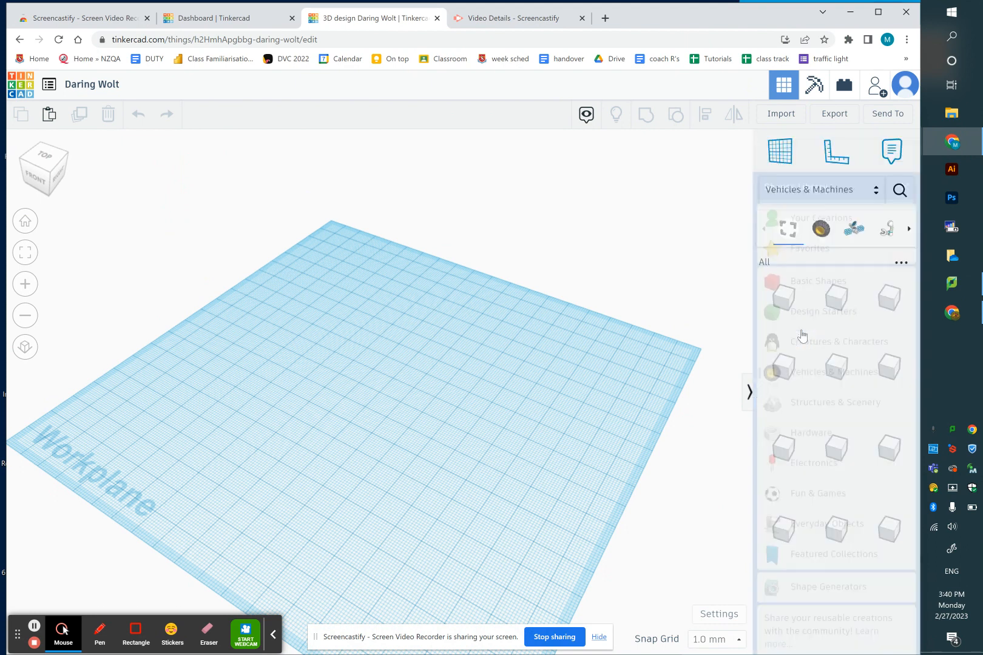
Place the yellow-rimmed tire on the workplane as a trial and delete it.
drag(830, 367, 511, 408)
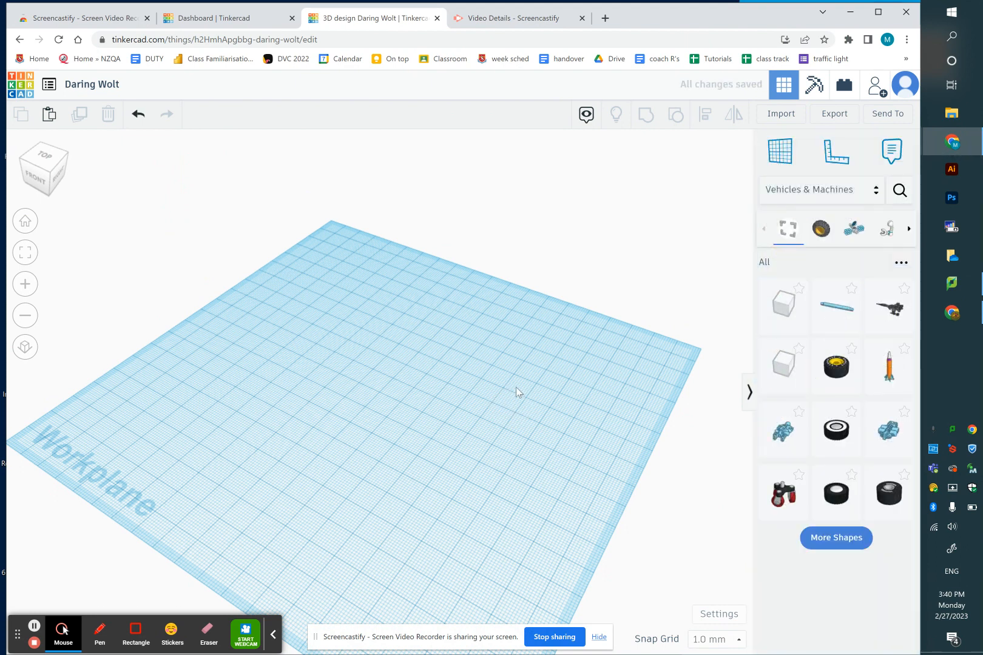
click(625, 380)
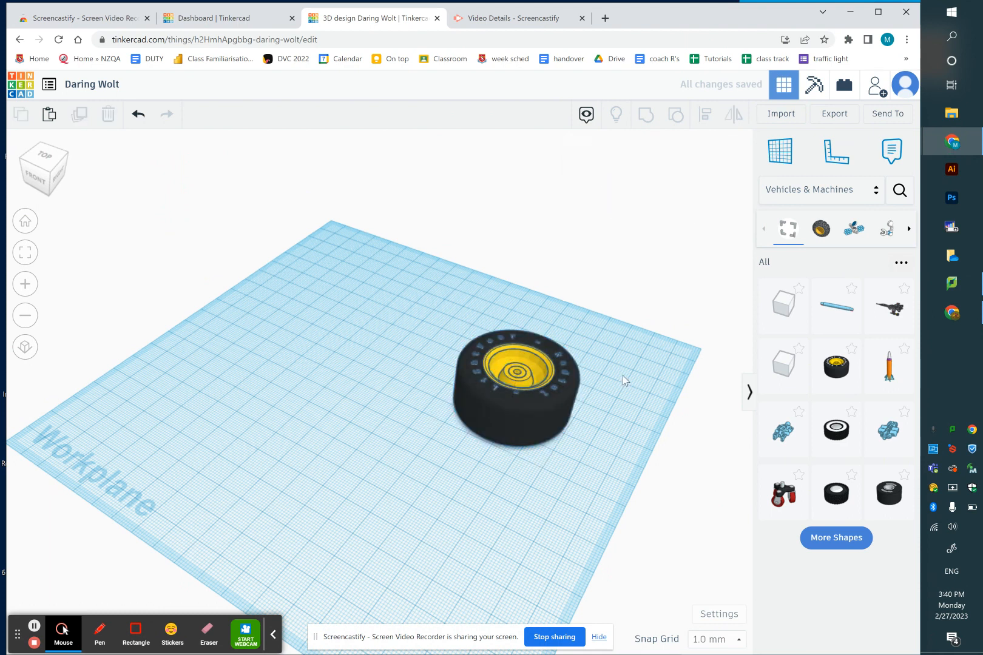
click(520, 385)
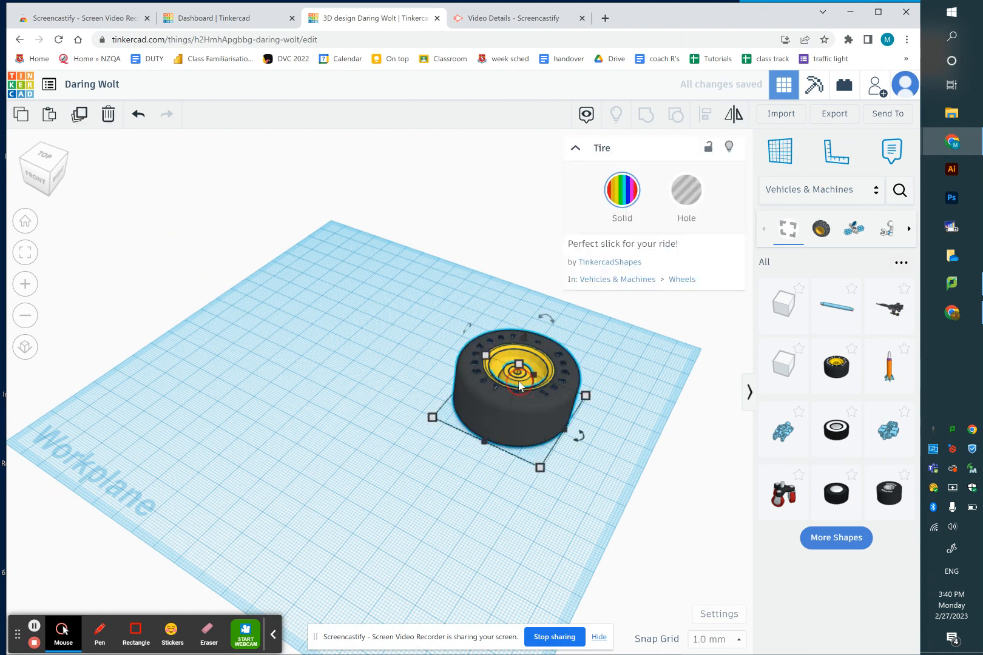
key(Delete)
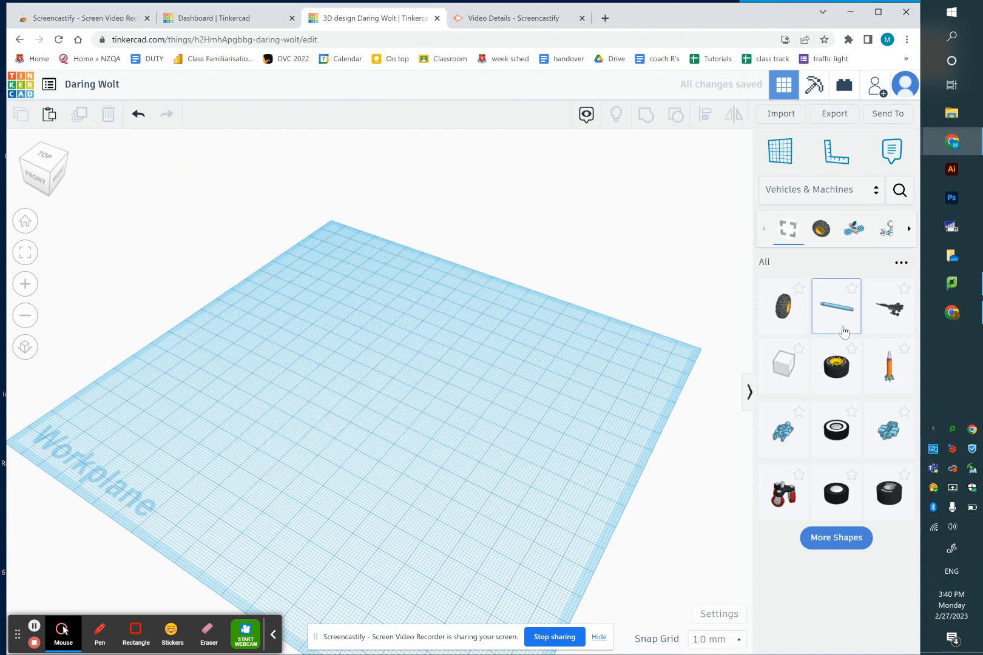
Place the yellow-rimmed tire near the workplane's far edge and return the shapes library to Basic Shapes.
drag(839, 367, 546, 367)
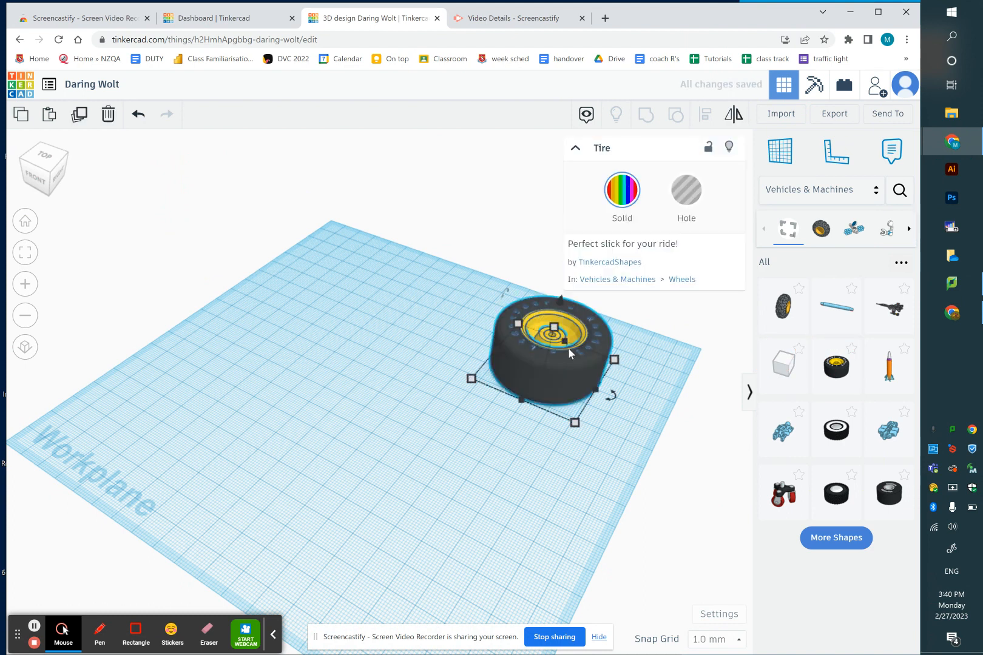
click(684, 314)
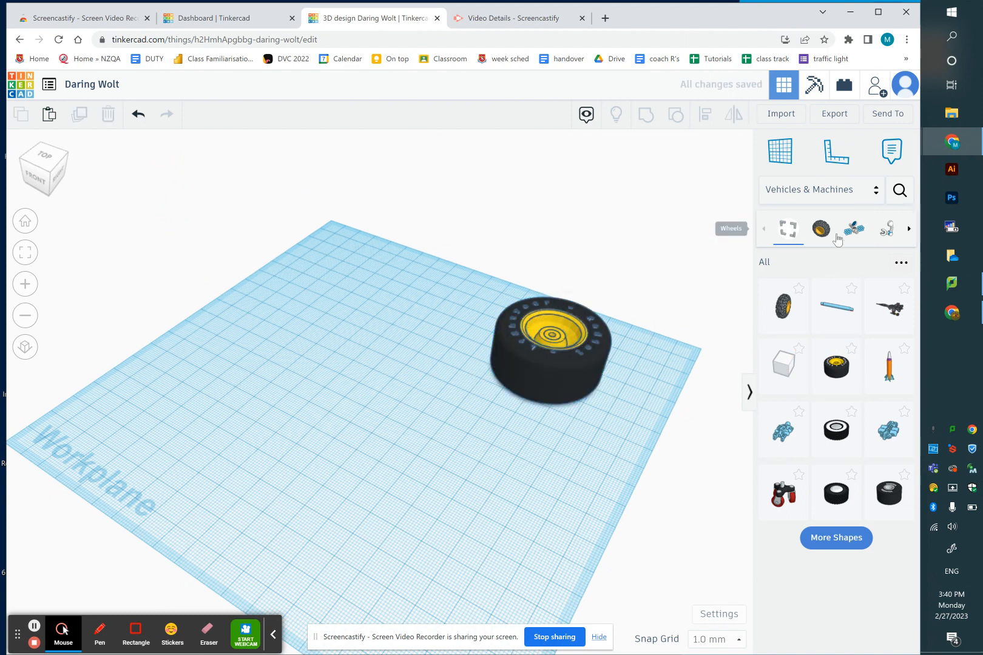
click(873, 190)
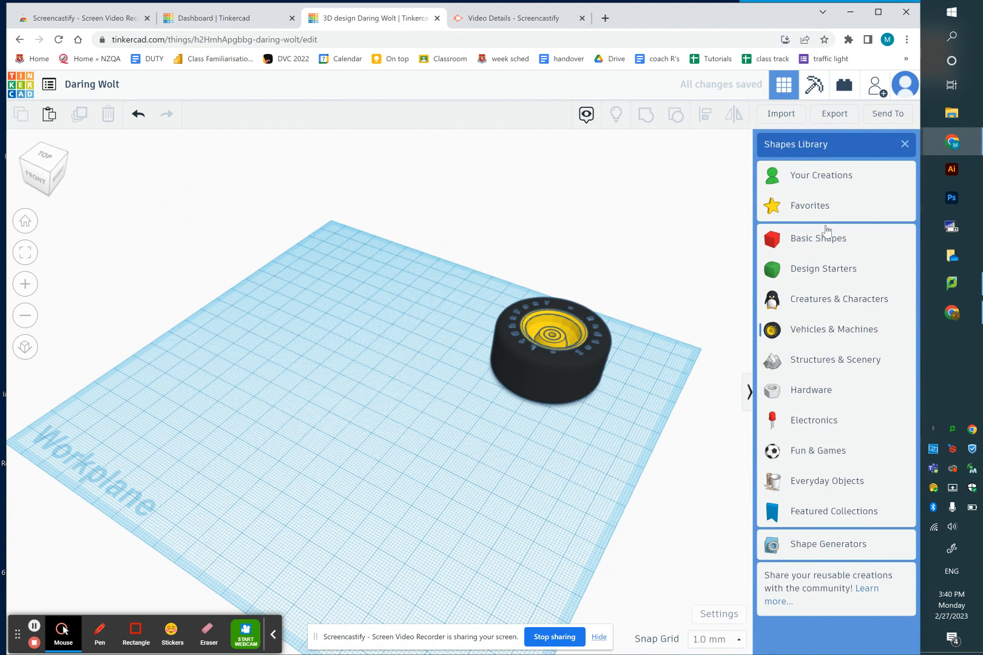
click(827, 237)
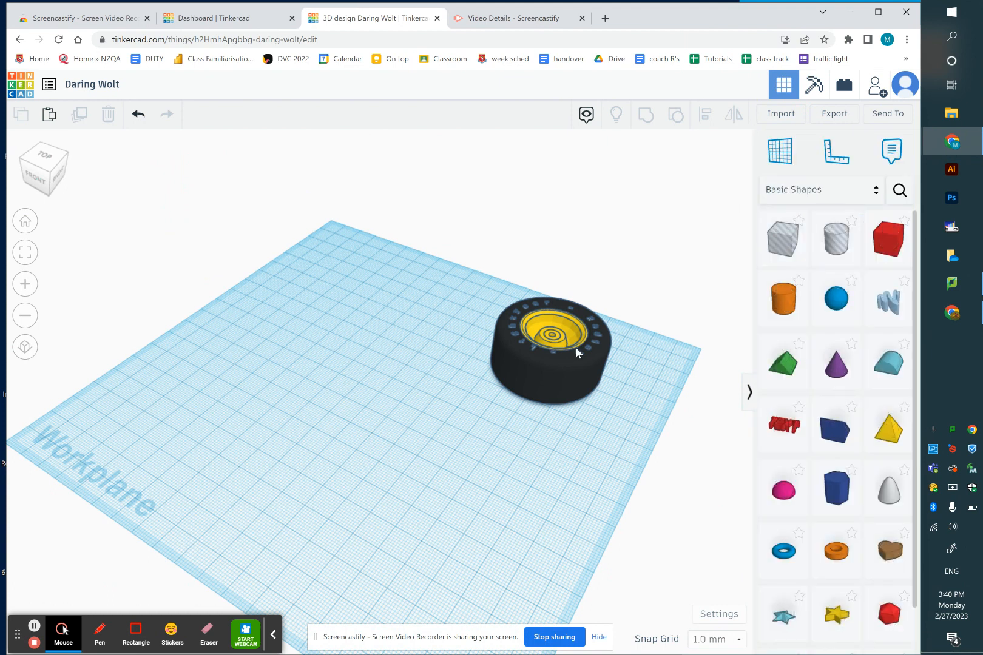
Move the tire from the far edge of the workplane a short distance toward the middle and inspect it up close.
scroll(575, 346, up, 5)
scroll(576, 352, down, 3)
click(688, 204)
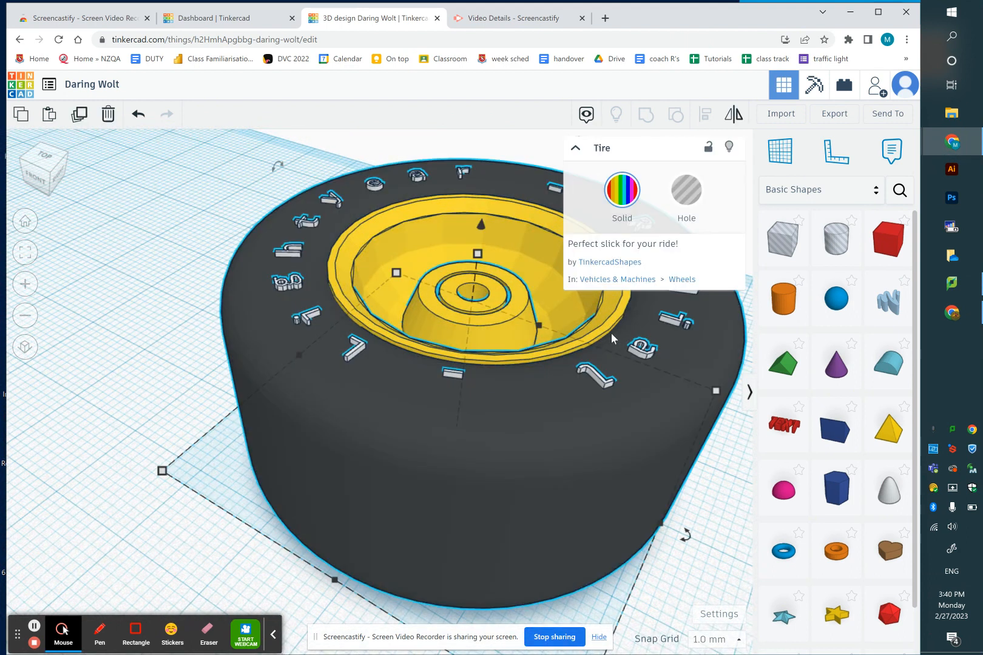
drag(612, 339, 472, 330)
click(667, 352)
scroll(667, 352, down, 3)
scroll(667, 352, up, 3)
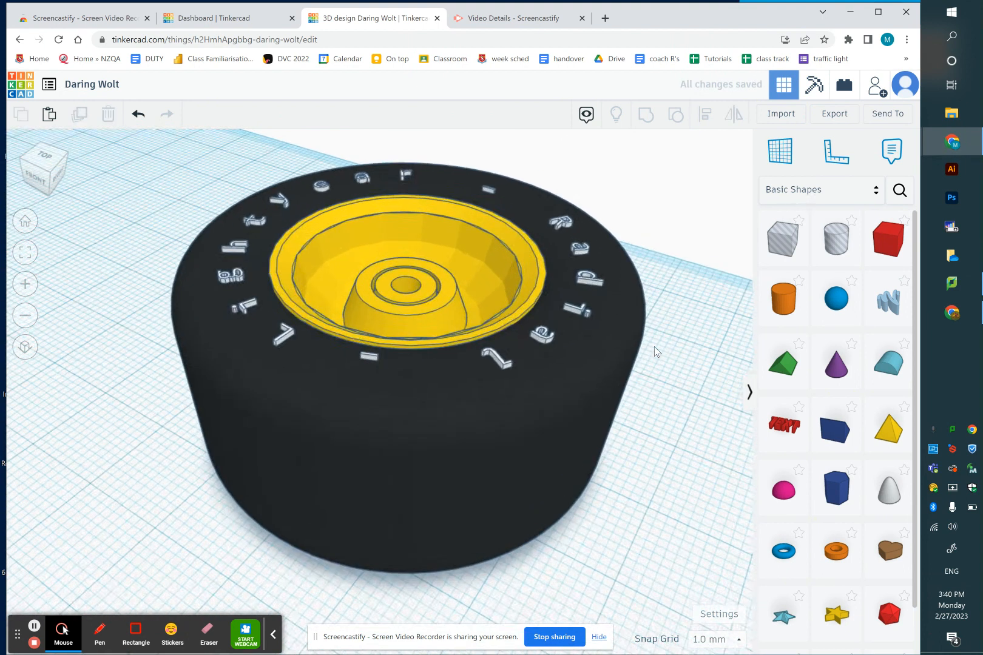
scroll(648, 401, down, 2)
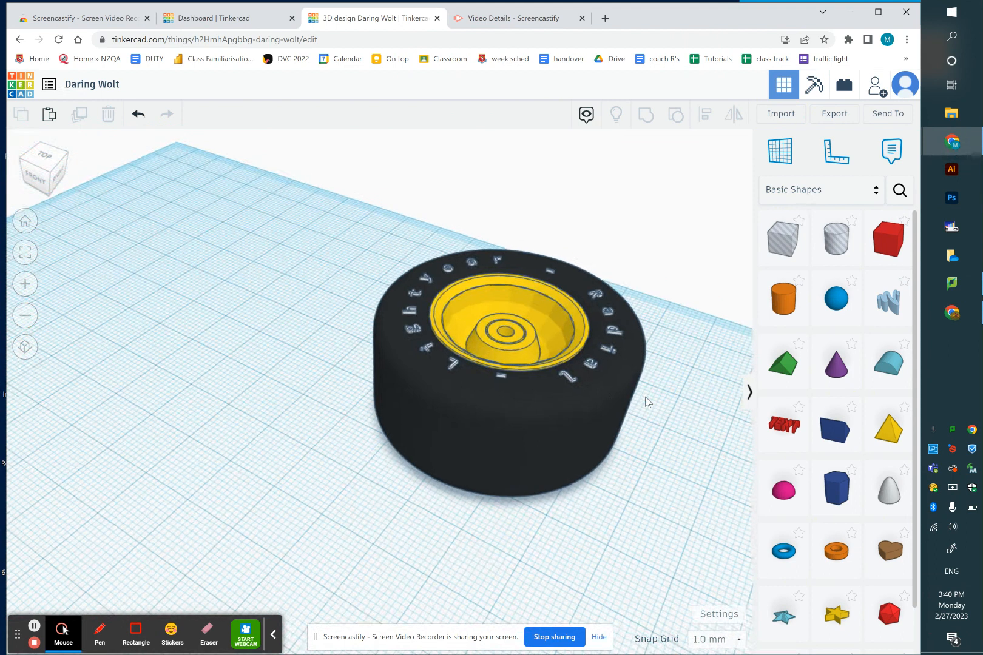
Place a Tube from the Basic Shapes on the workplane beside the tire.
scroll(846, 511, down, 1)
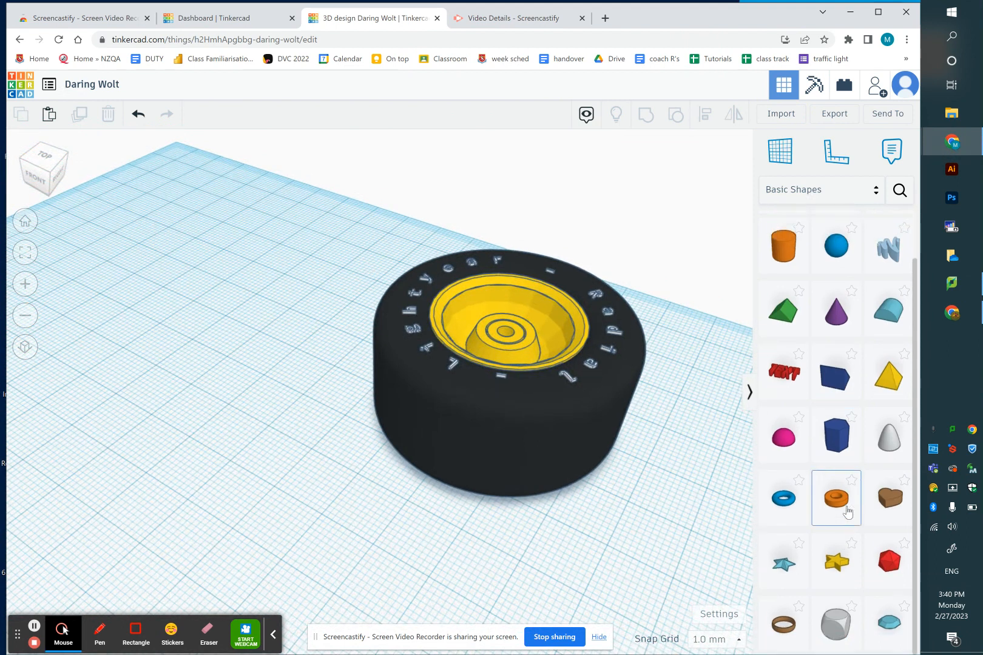
scroll(841, 528, up, 1)
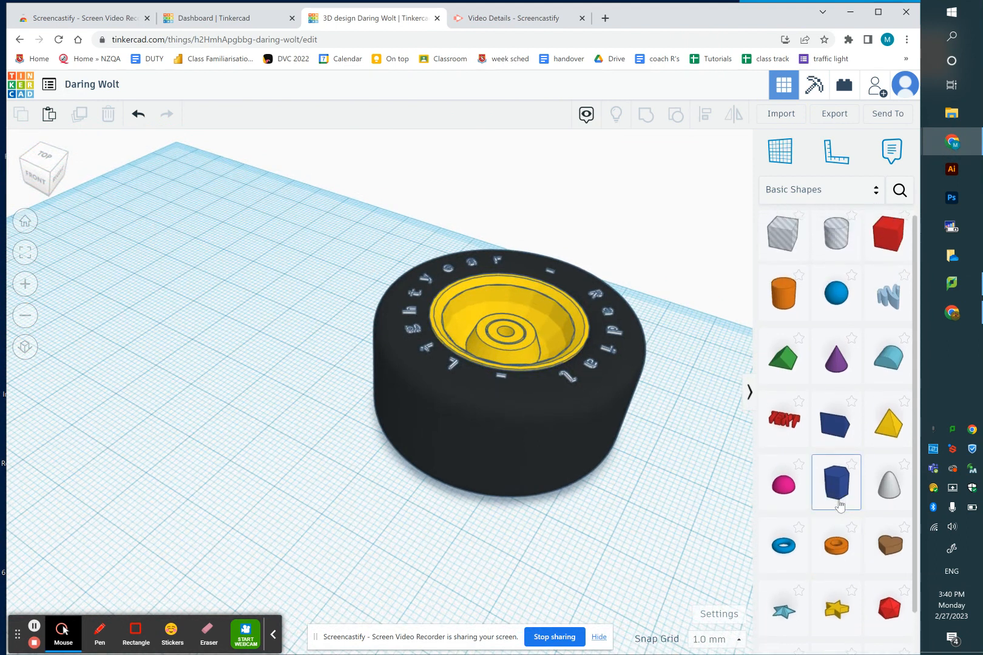
scroll(839, 506, down, 1)
drag(839, 503, 254, 429)
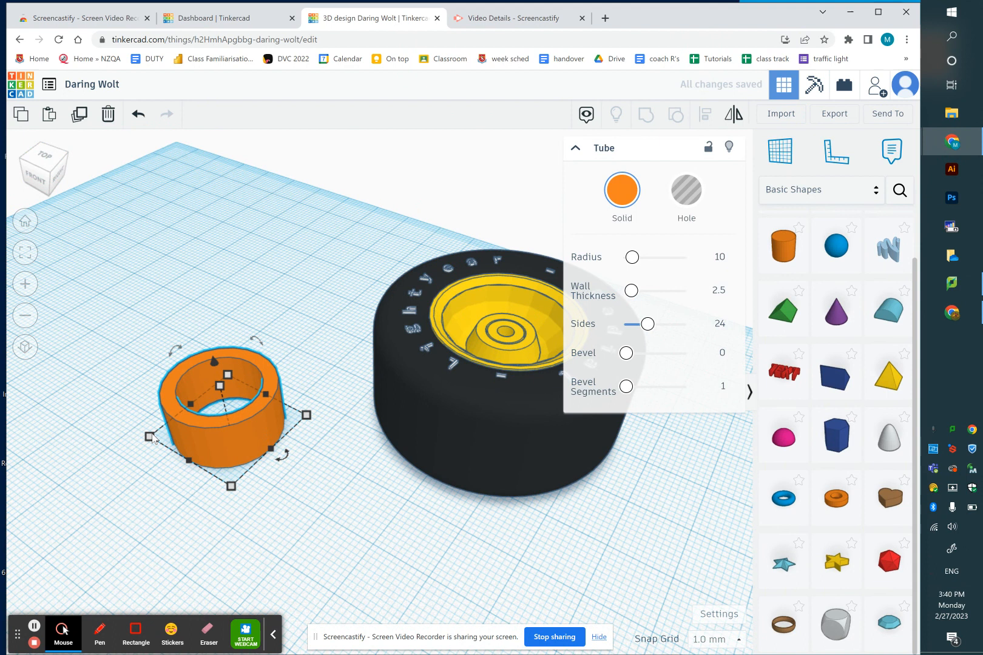
Try shrinking the tube's base to 17 x 17 mm and enlarge it to roughly match the tire's footprint.
mouse_move(150, 439)
click(150, 438)
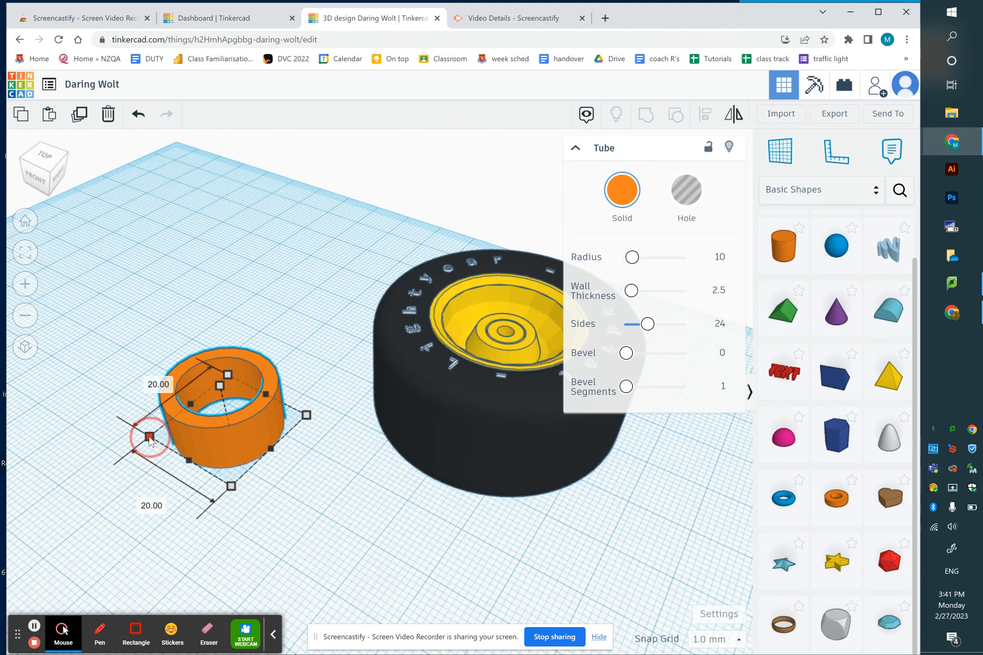
drag(150, 437, 175, 439)
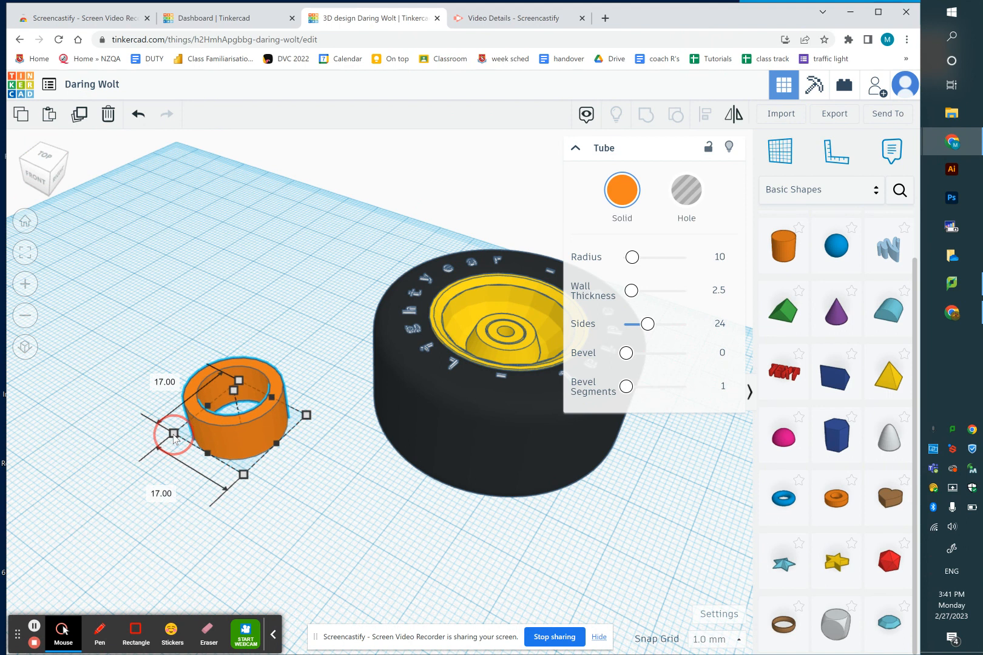
drag(175, 438, 112, 408)
drag(308, 419, 372, 427)
click(347, 253)
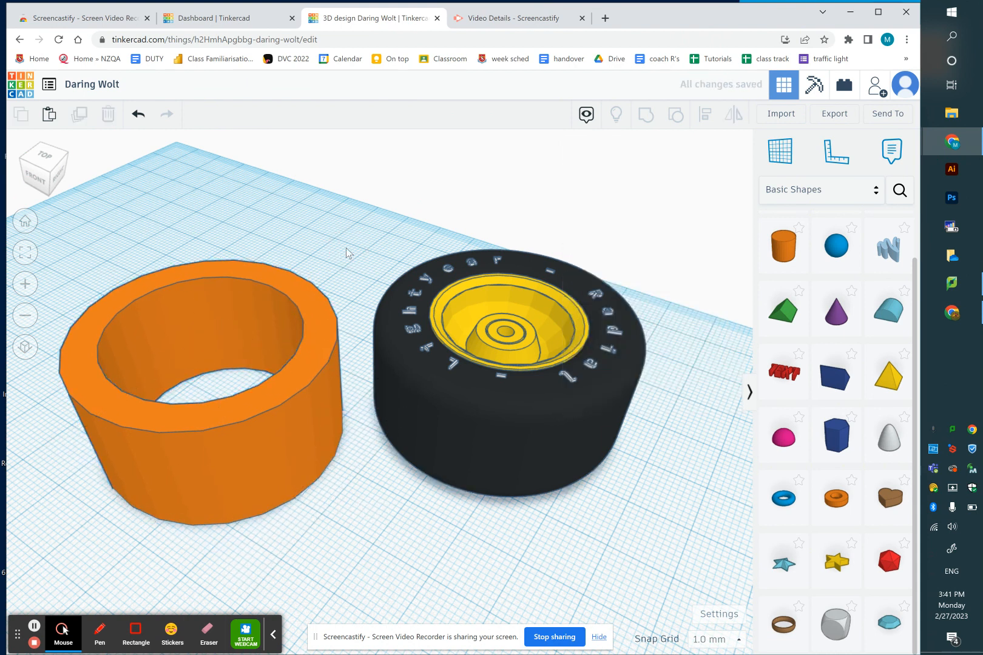
Lower the tube's height freehand to about 11 mm.
scroll(346, 255, down, 4)
scroll(256, 268, up, 3)
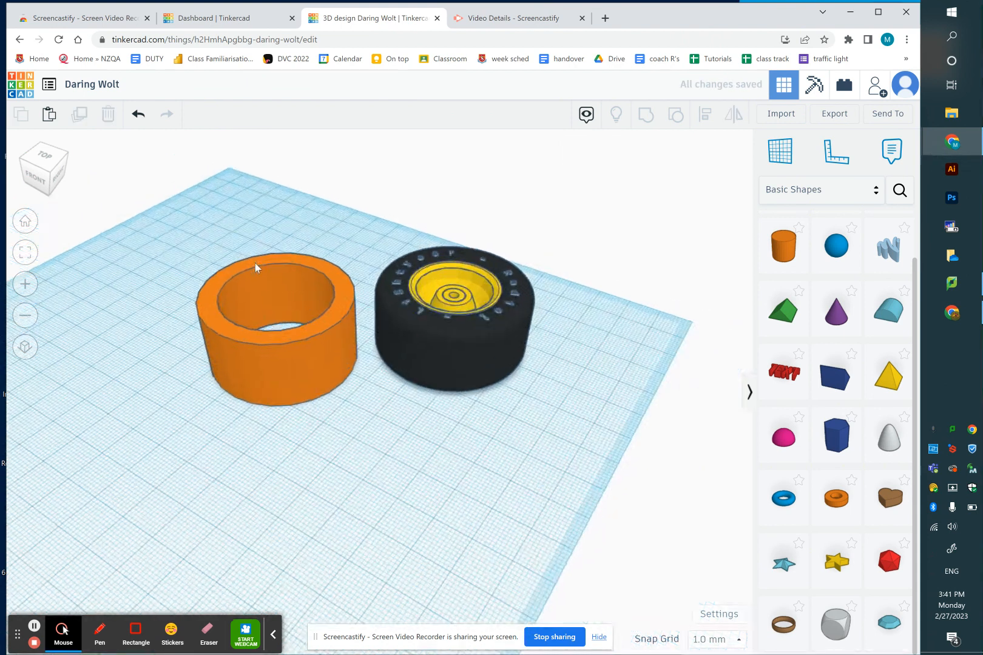
click(255, 273)
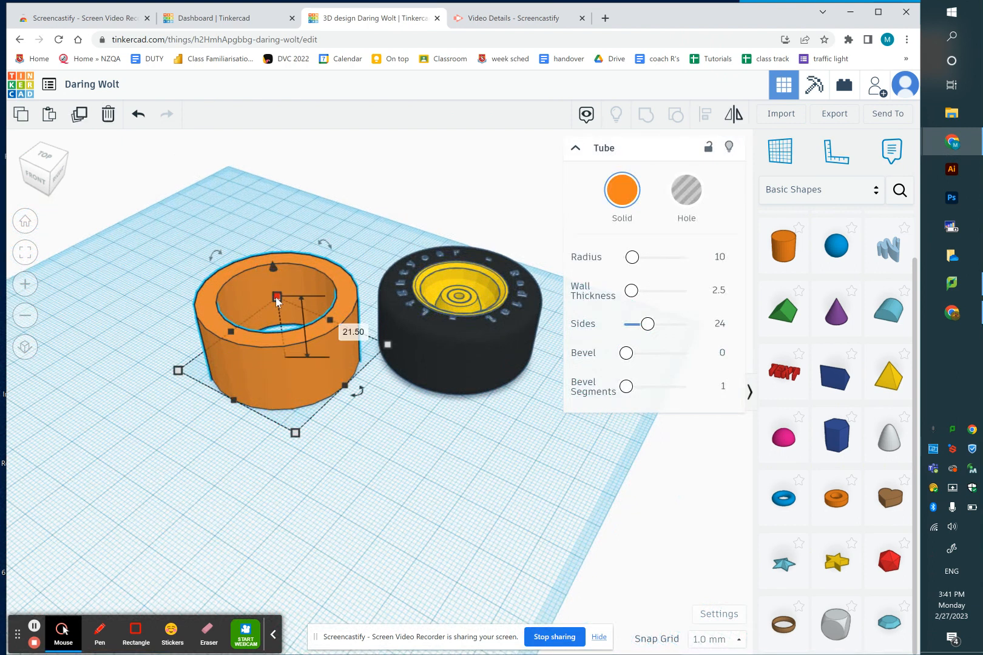
drag(277, 300, 285, 338)
scroll(285, 338, up, 3)
drag(281, 335, 279, 325)
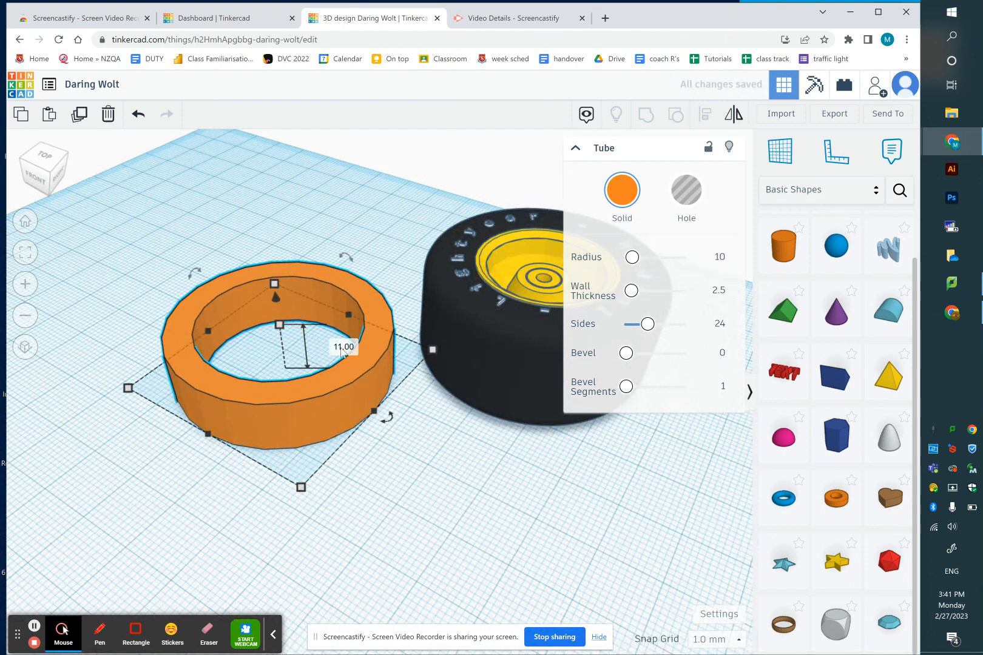
Set the tube's height to exactly 22 mm.
click(342, 348)
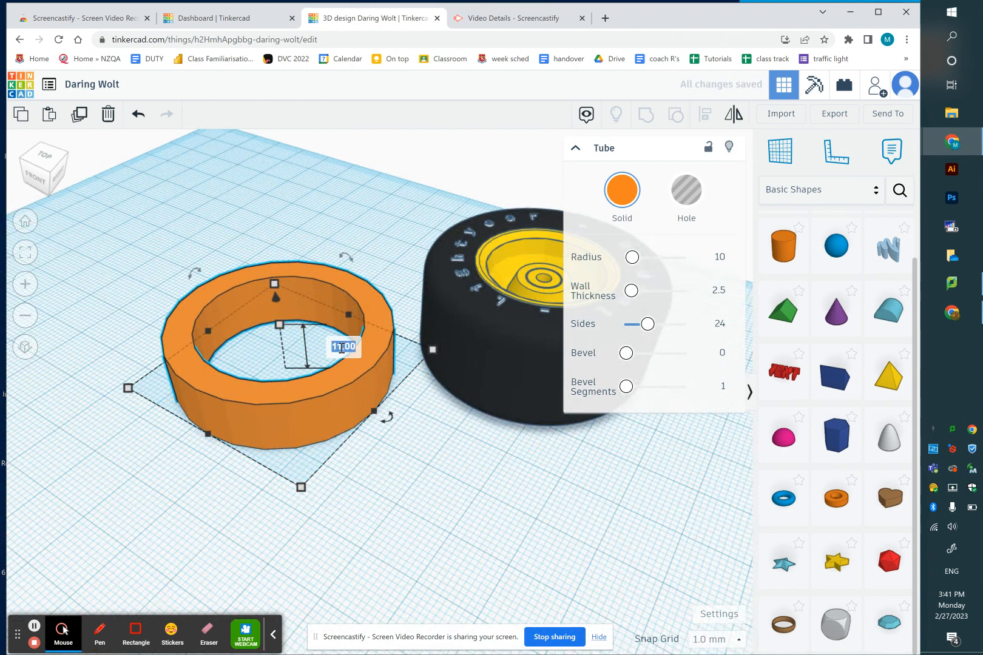
text(12)
key(Return)
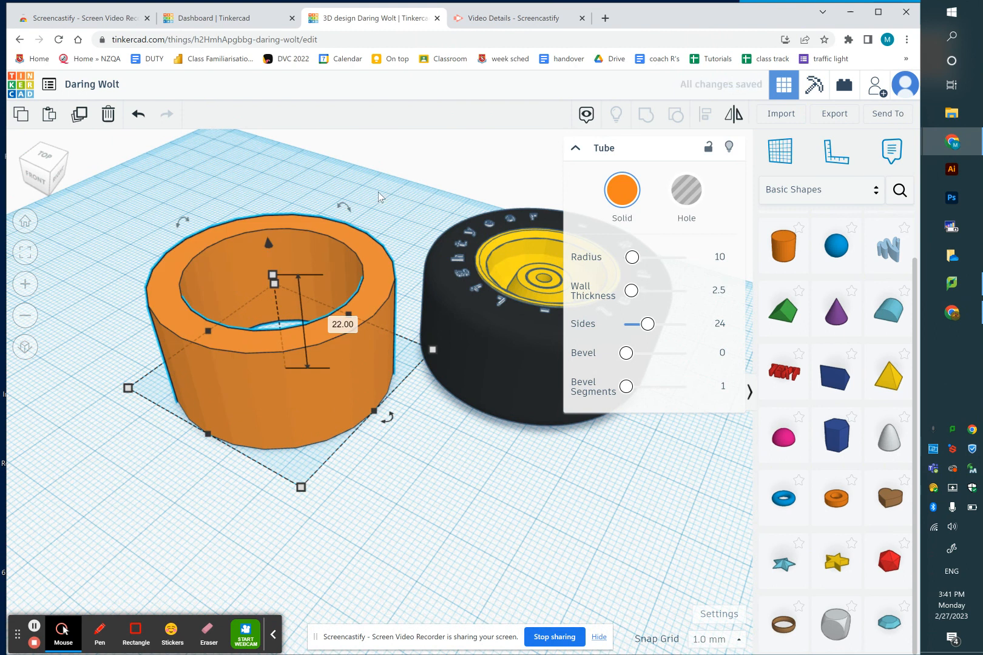
click(378, 194)
click(310, 262)
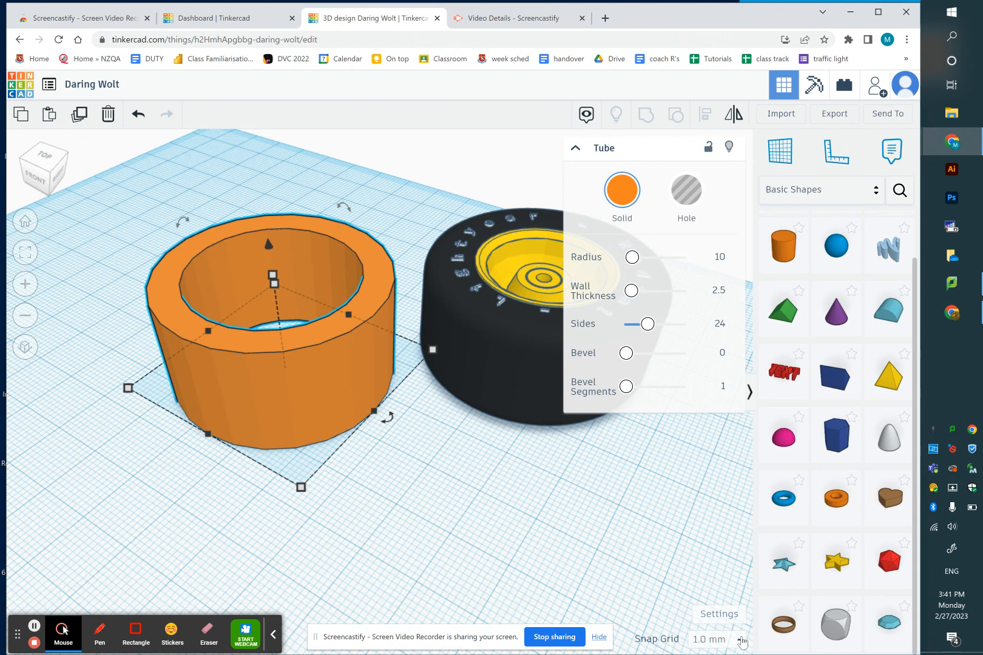
Review the Snap Grid options, keep 1.0 mm, and rotate the tube about -102° on the workplane.
click(741, 642)
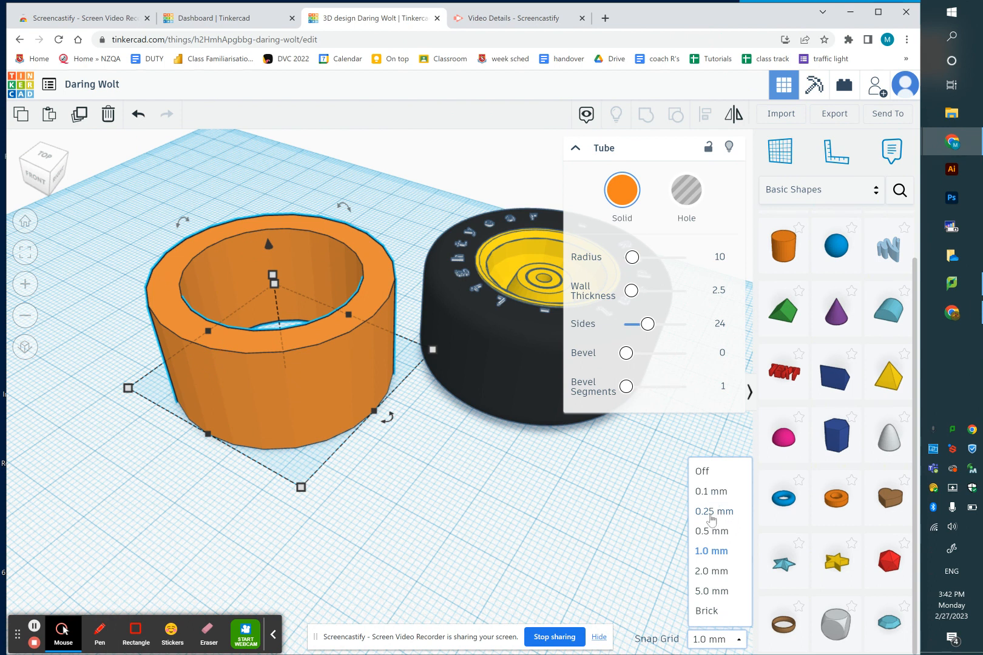
click(708, 554)
drag(387, 418, 120, 466)
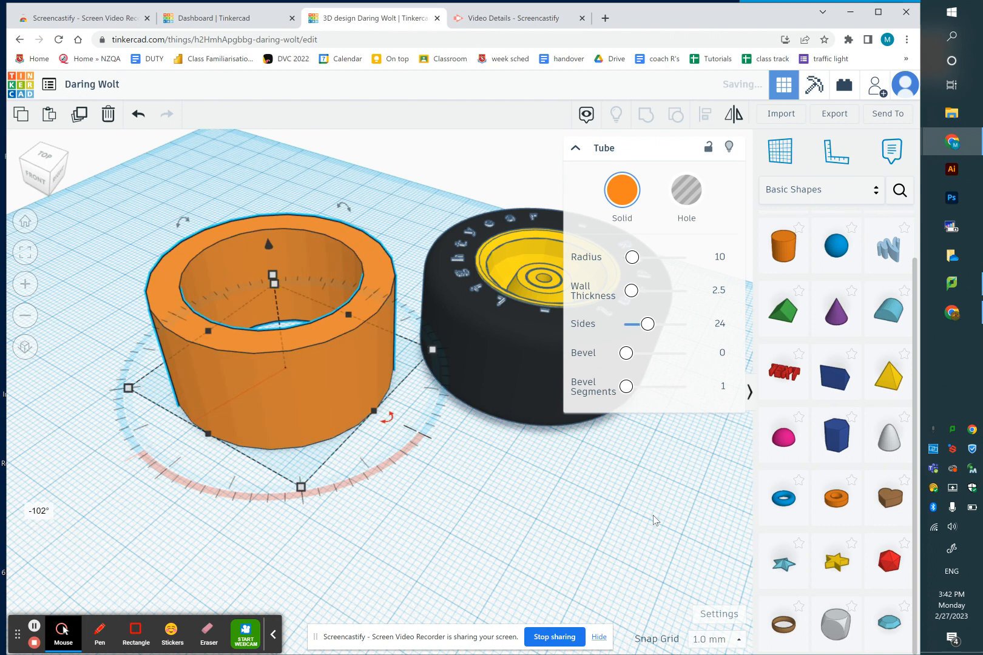
Set the Snap Grid to 0.1 mm and rotate the tube about -9° on the workplane.
click(739, 639)
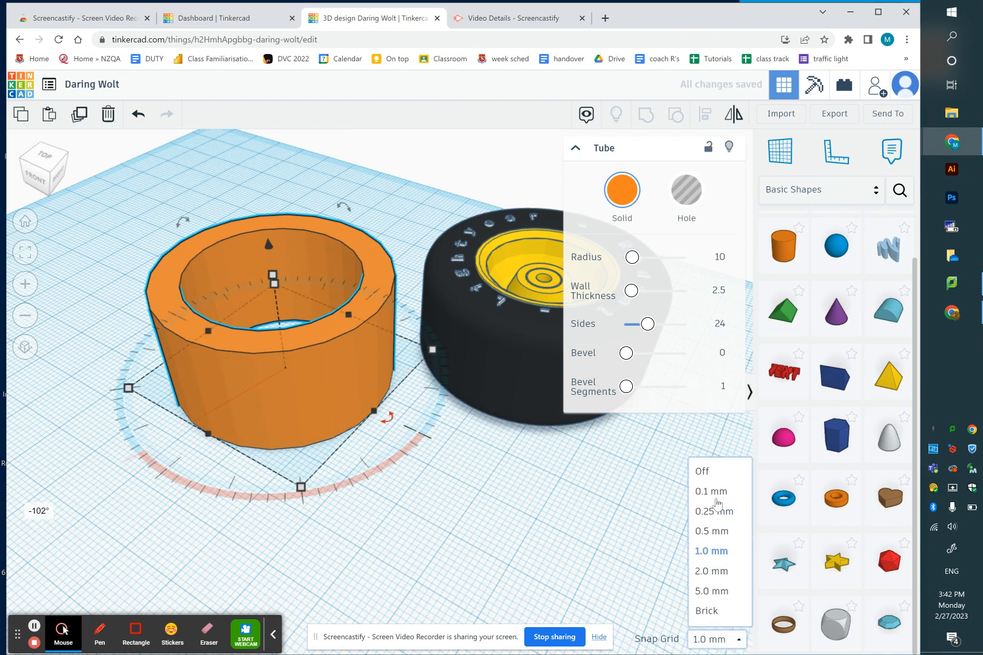
click(715, 492)
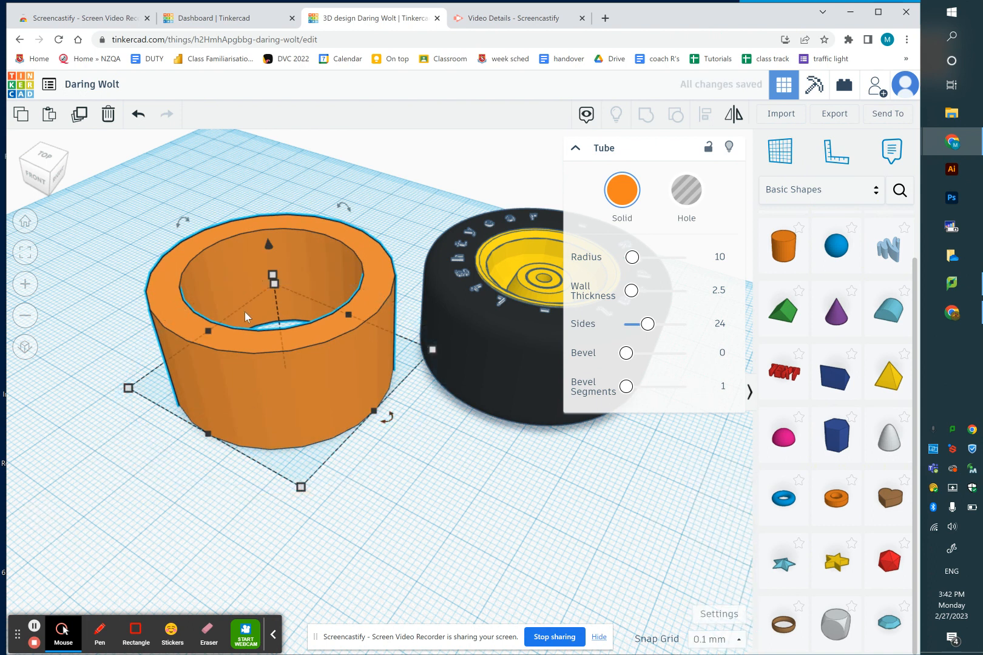
drag(387, 418, 437, 469)
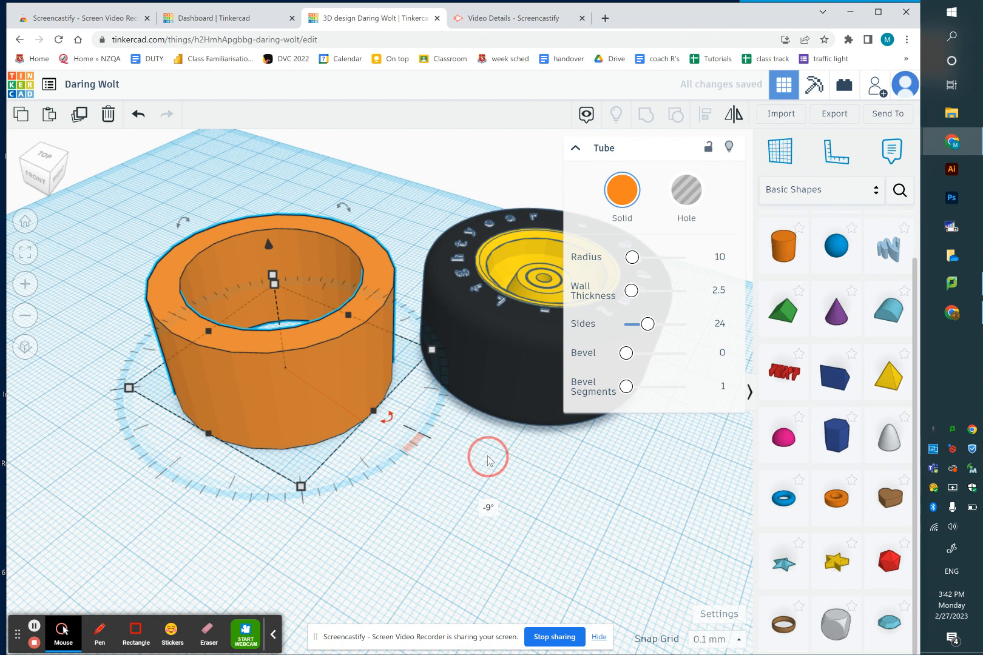
click(443, 401)
Place a purple Cone on the workplane in front of the tube and the tire.
scroll(442, 400, down, 2)
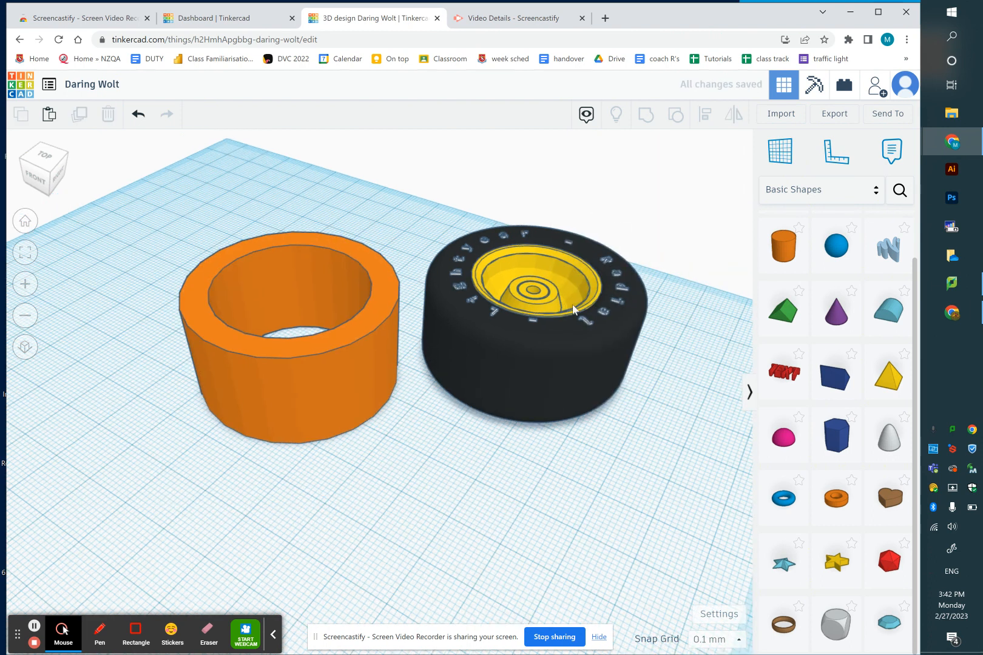
drag(837, 310, 433, 423)
click(558, 495)
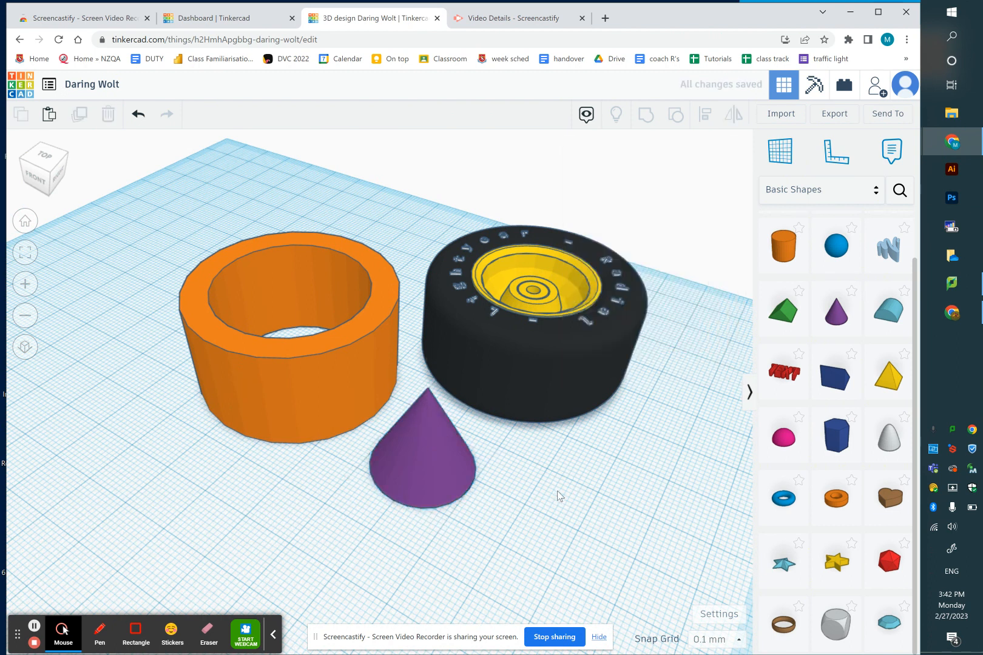
Raise the cone about 18.1 mm above the workplane and view its height from the side and front.
right_drag(558, 495, 385, 382)
click(385, 383)
drag(362, 276, 361, 166)
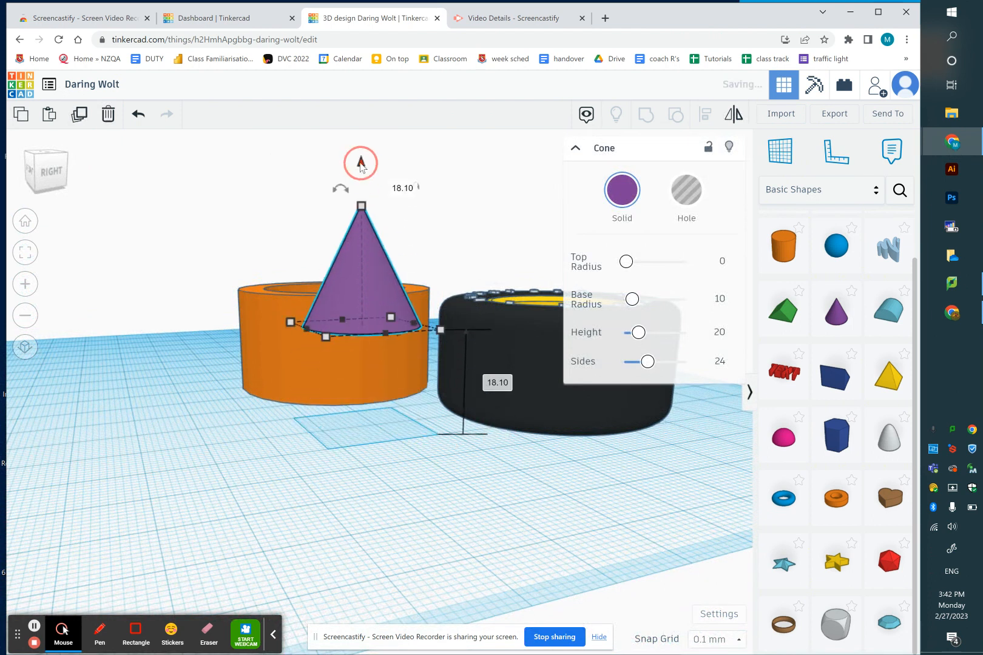
click(216, 437)
right_drag(216, 437, 417, 418)
click(455, 353)
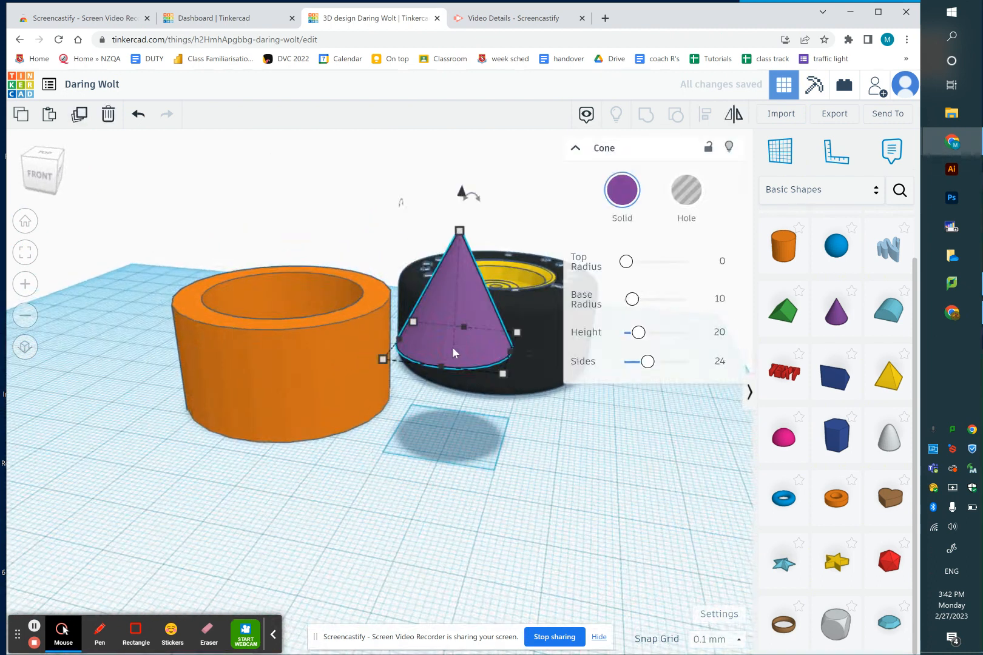
Lower the cone to the workplane and set its height above the workplane to exactly 0.
drag(463, 195, 470, 299)
mouse_move(470, 298)
mouse_down()
mouse_move(470, 305)
mouse_move(469, 298)
mouse_up()
click(573, 422)
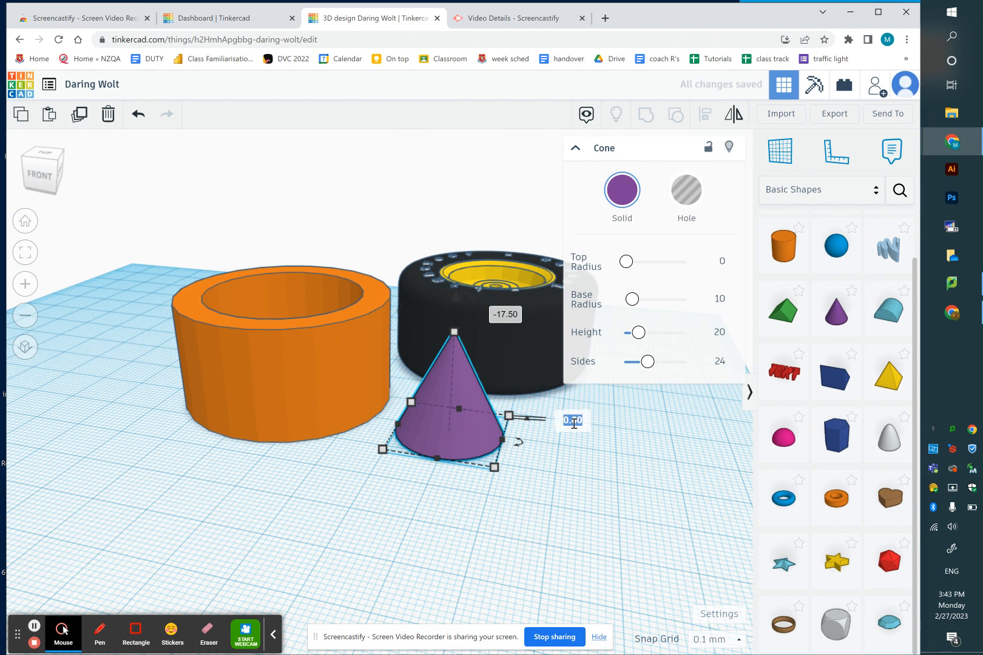
text(0)
key(Return)
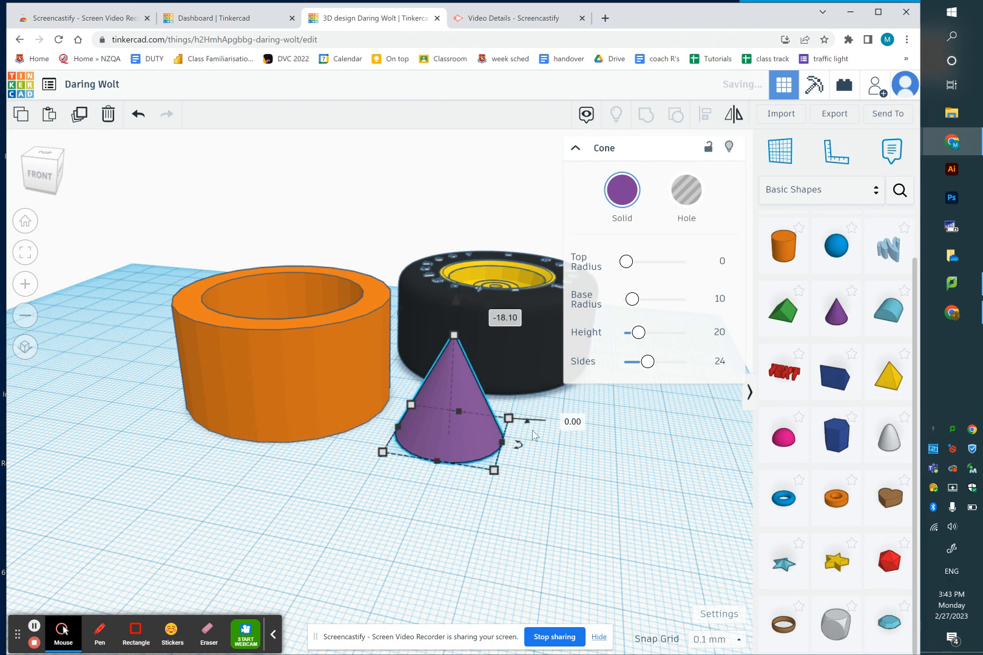
Raise the cone above the tube's height and move it over the near side of the orange tube's rim.
drag(456, 304, 464, 147)
drag(496, 284, 298, 255)
click(390, 209)
right_drag(391, 209, 304, 296)
drag(293, 291, 210, 224)
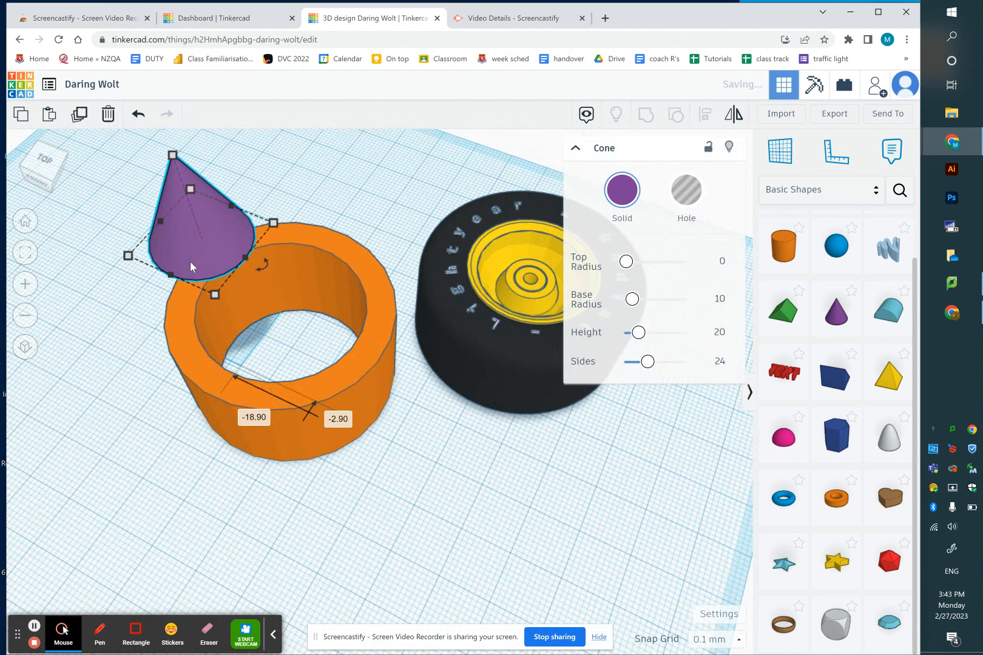
right_drag(148, 359, 219, 290)
drag(222, 279, 260, 280)
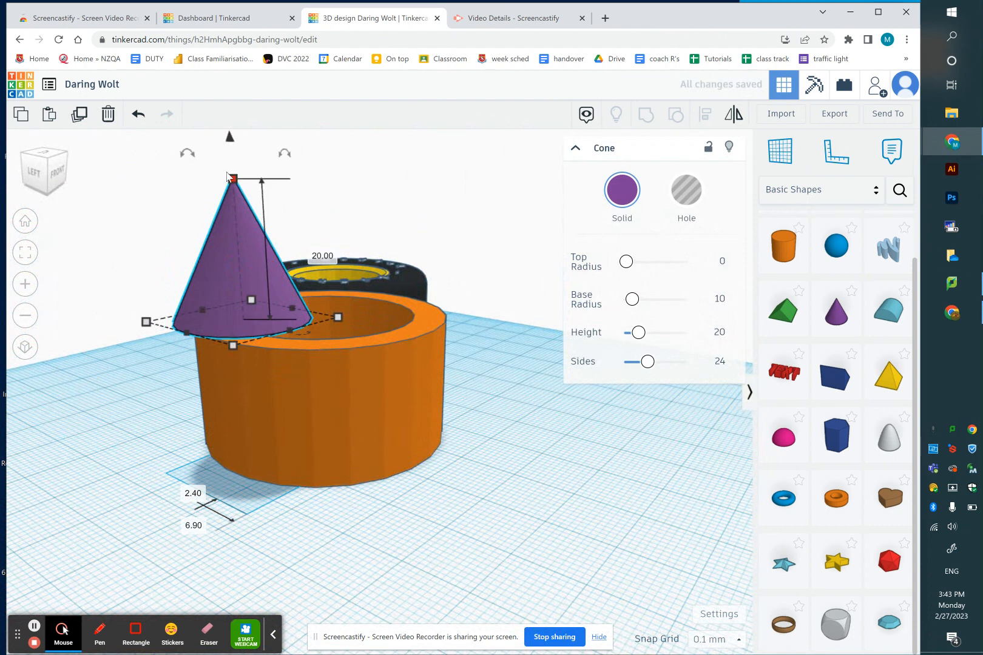
Lower the cone 2.5 mm to 22.5 mm above the workplane and inspect where its base meets the tube's rim.
drag(232, 138, 234, 158)
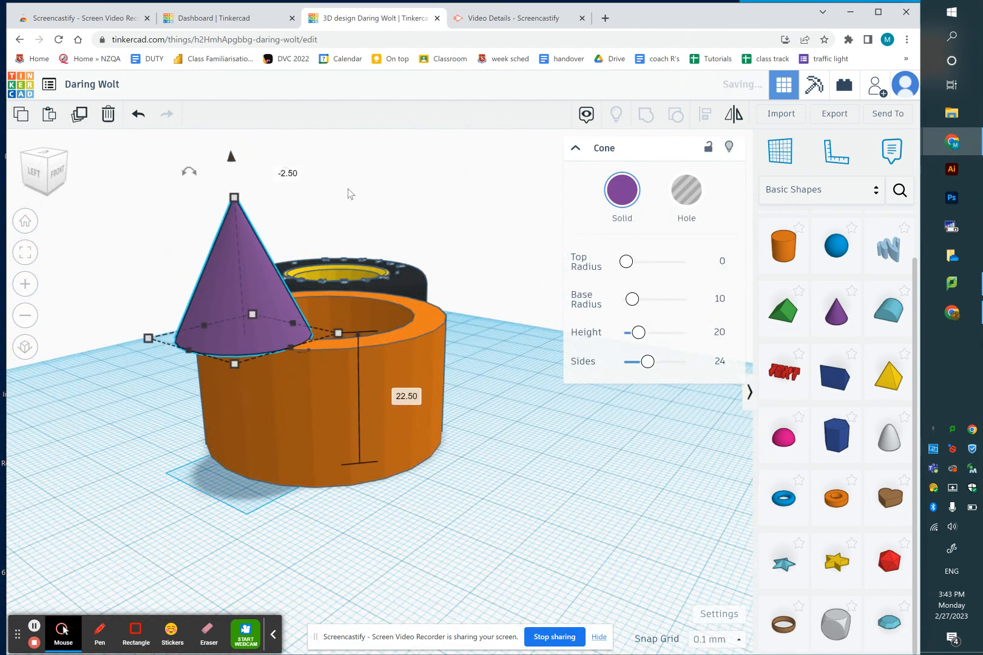
click(365, 198)
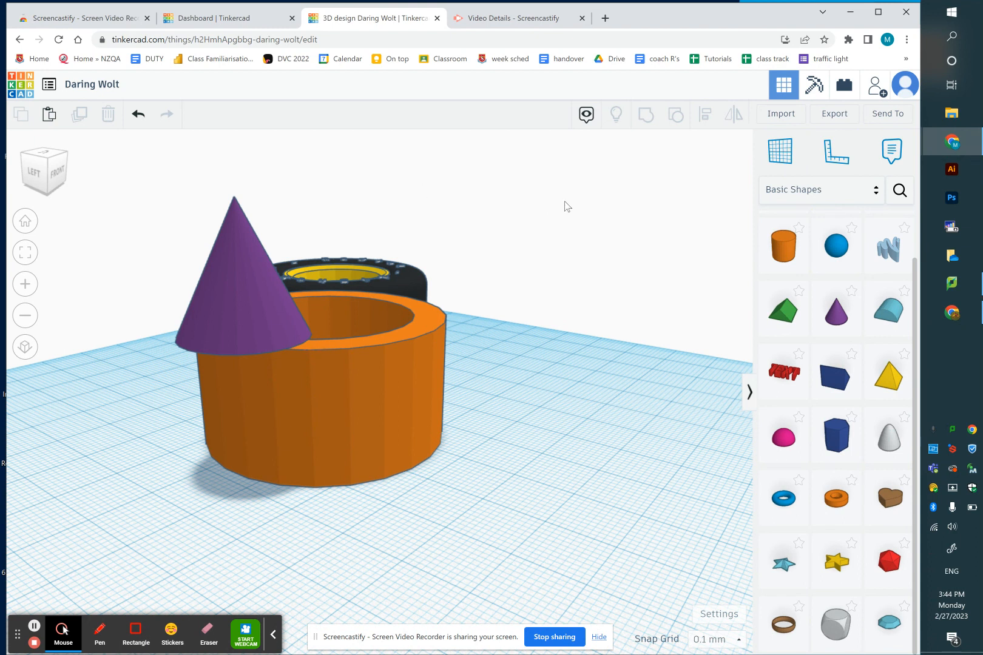
right_drag(565, 207, 433, 194)
scroll(145, 270, up, 5)
scroll(146, 270, down, 2)
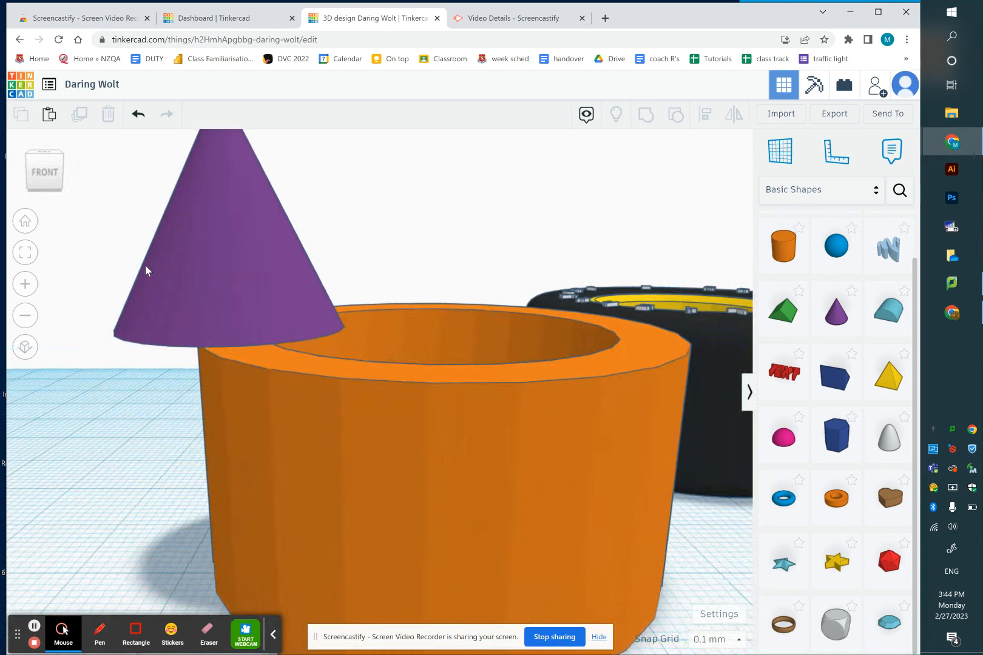
scroll(145, 266, down, 2)
Raise the cone slightly above the tube's rim and check the gap from the side and front.
click(192, 260)
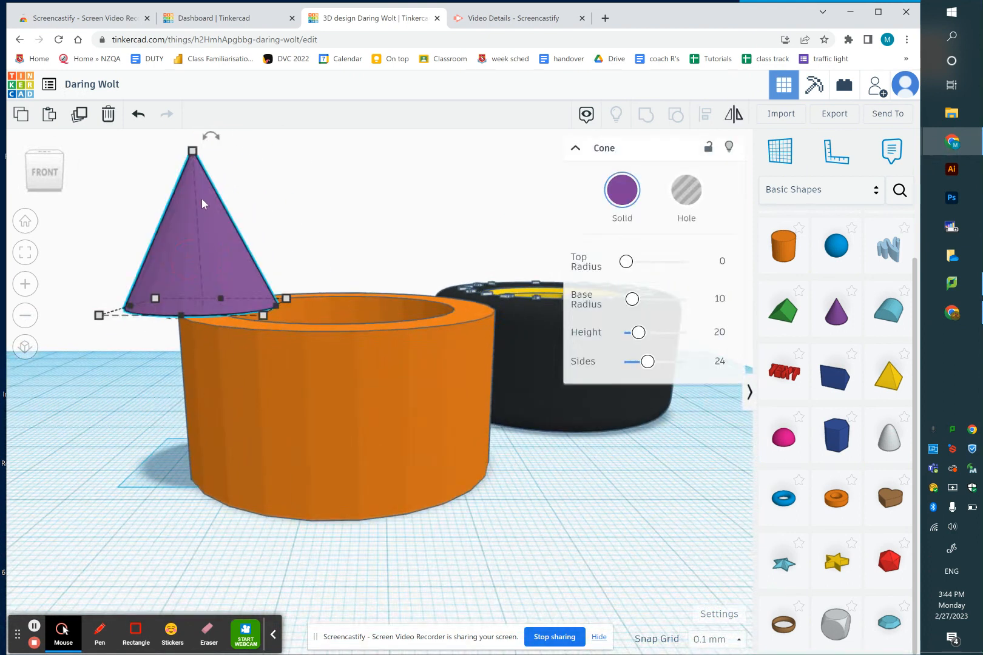
scroll(204, 243, down, 2)
drag(196, 159, 196, 147)
click(318, 241)
right_drag(318, 241, 437, 265)
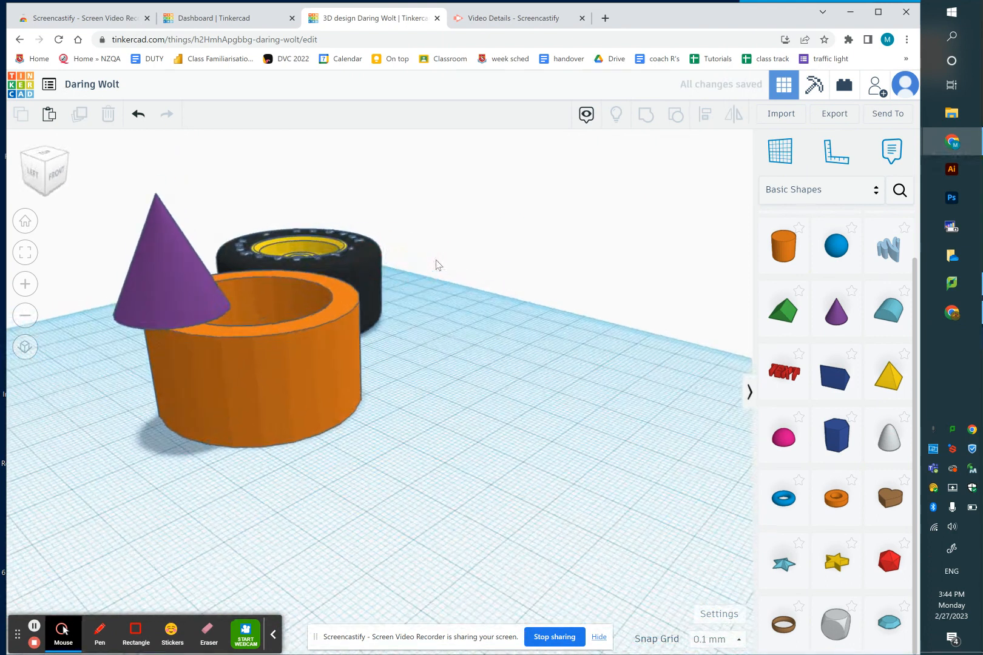
right_drag(513, 250, 327, 228)
scroll(237, 219, up, 2)
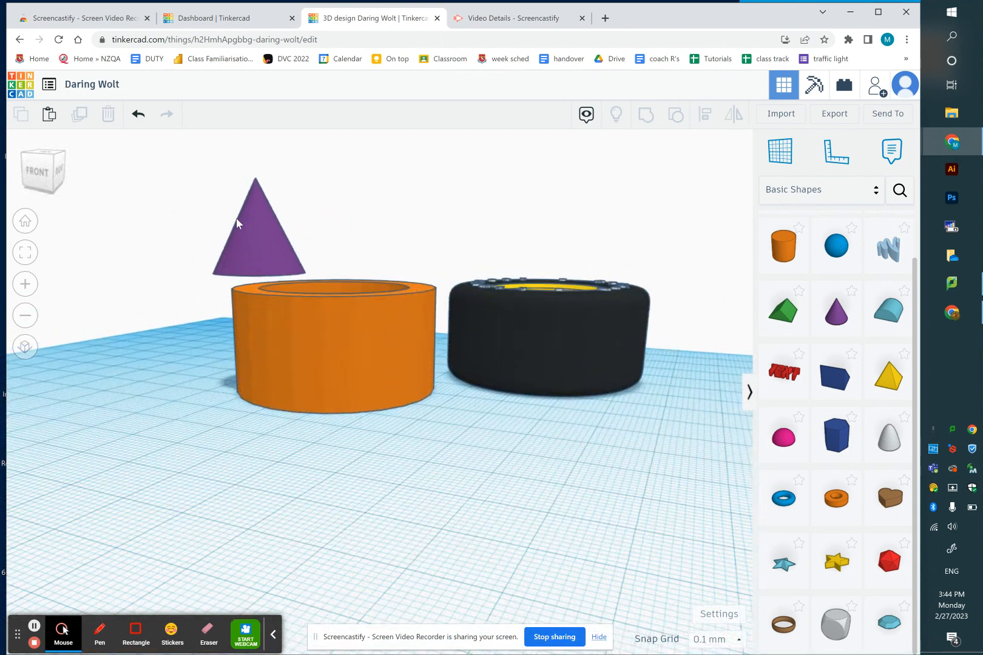
scroll(237, 219, up, 2)
Lower the cone slightly toward the top of the orange tube and deselect it.
click(265, 223)
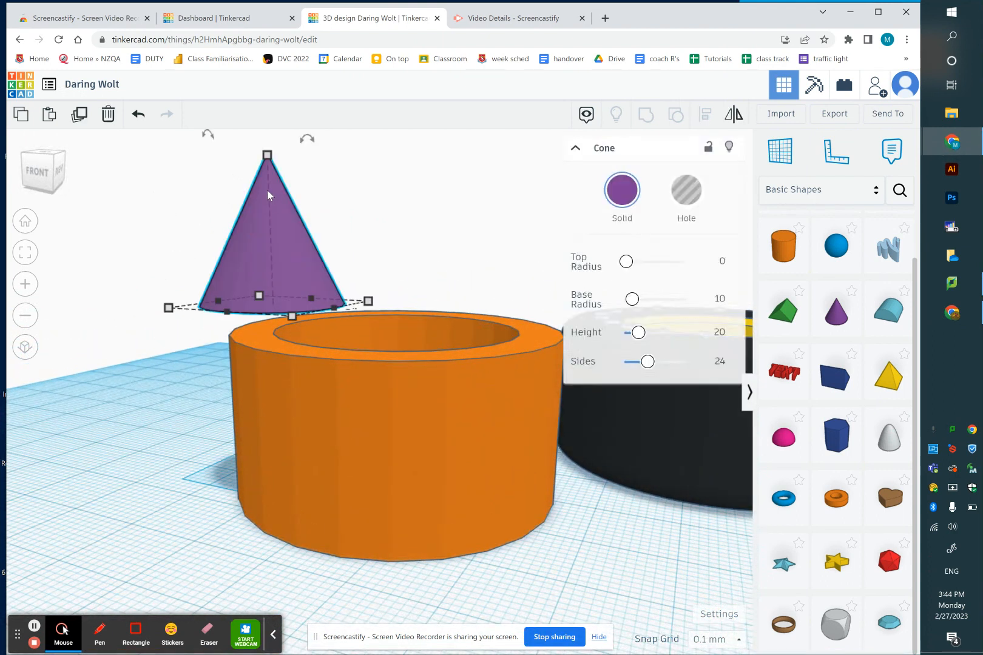
scroll(267, 190, down, 3)
drag(265, 136, 266, 149)
click(185, 243)
Examine the cone's placement on the tube's rim from directly above and from the front.
right_drag(185, 243, 180, 328)
right_drag(576, 272, 359, 419)
scroll(359, 419, down, 5)
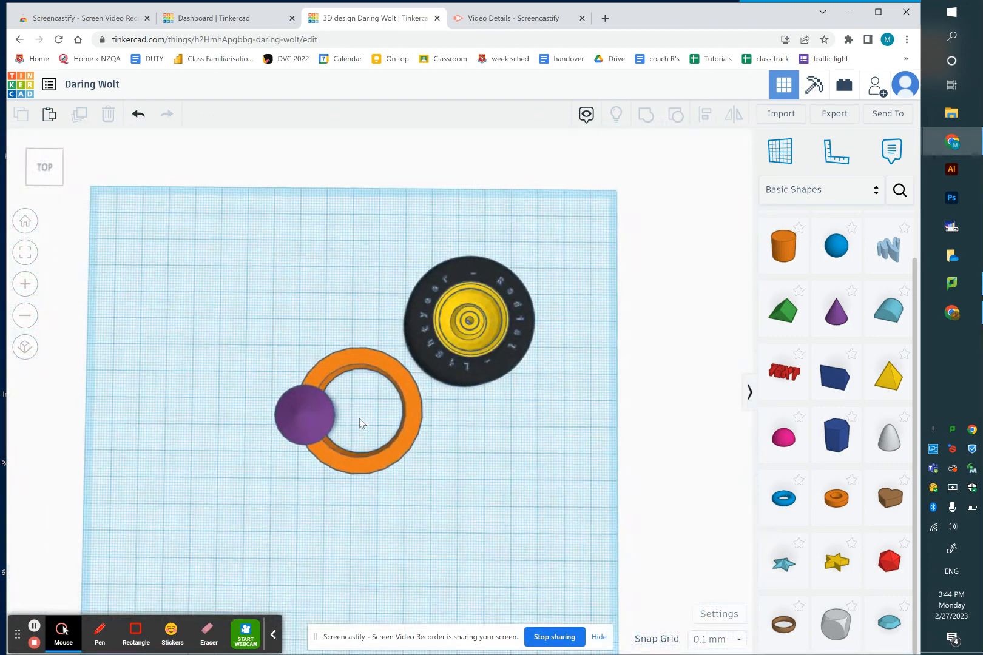
right_drag(476, 519, 543, 398)
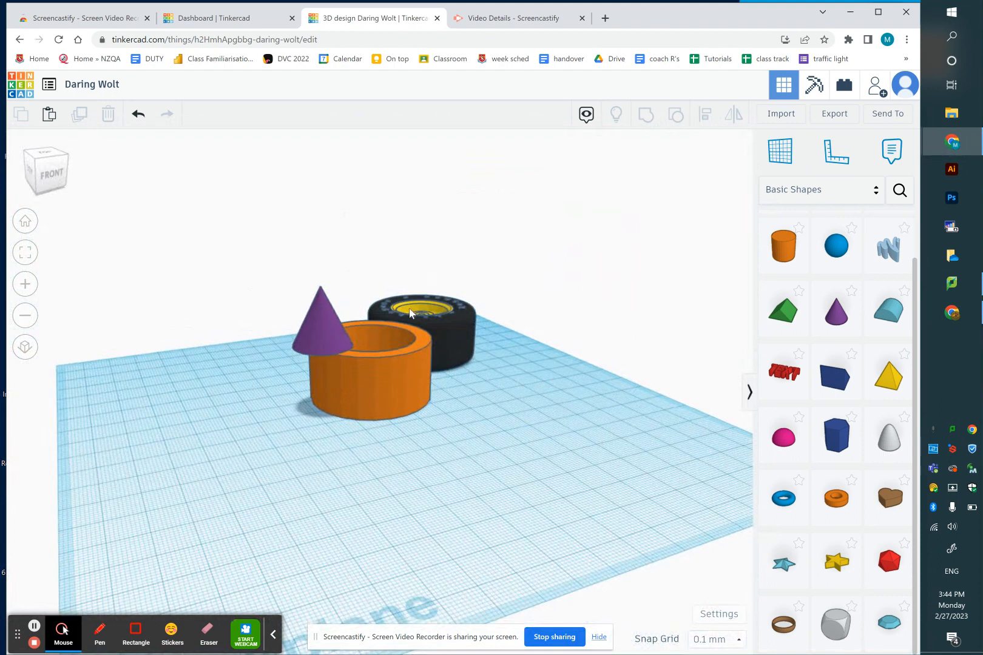
scroll(409, 314, up, 4)
scroll(410, 314, up, 3)
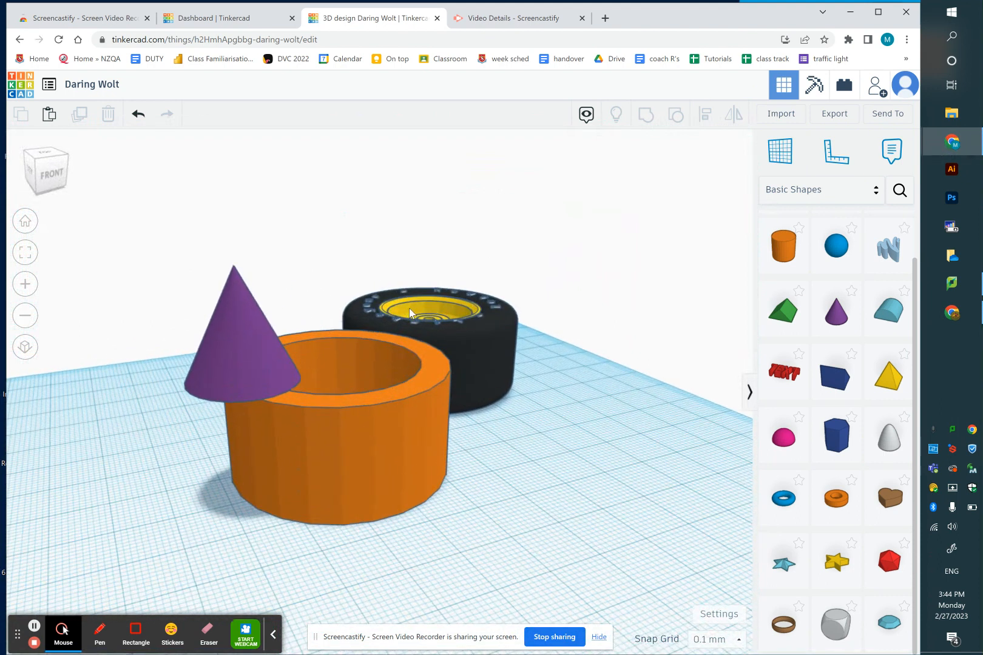
mouse_move(598, 334)
right_down()
mouse_move(582, 327)
mouse_move(584, 334)
right_up()
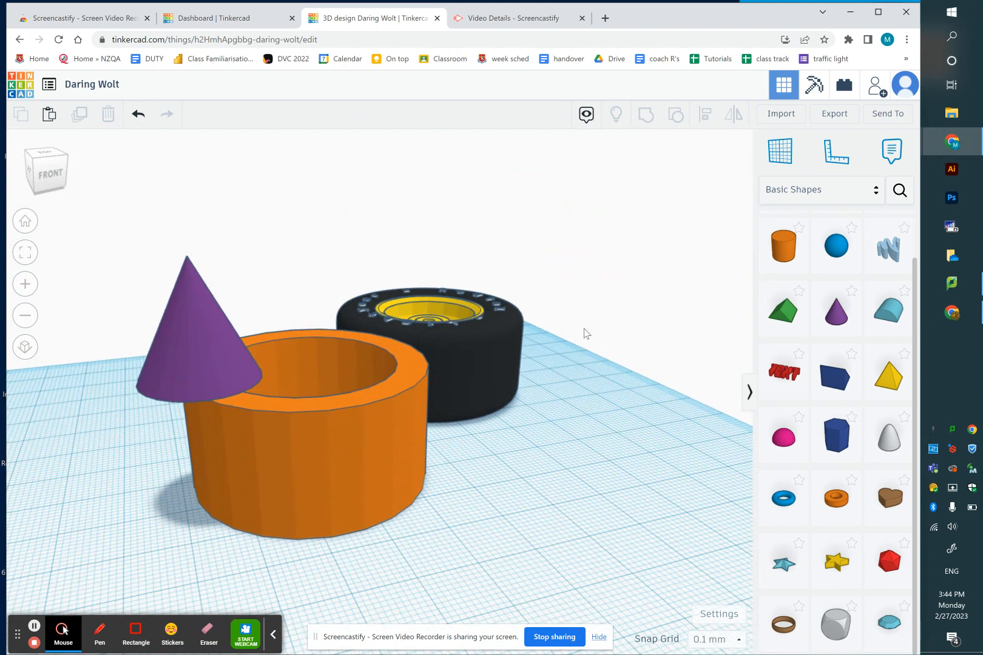